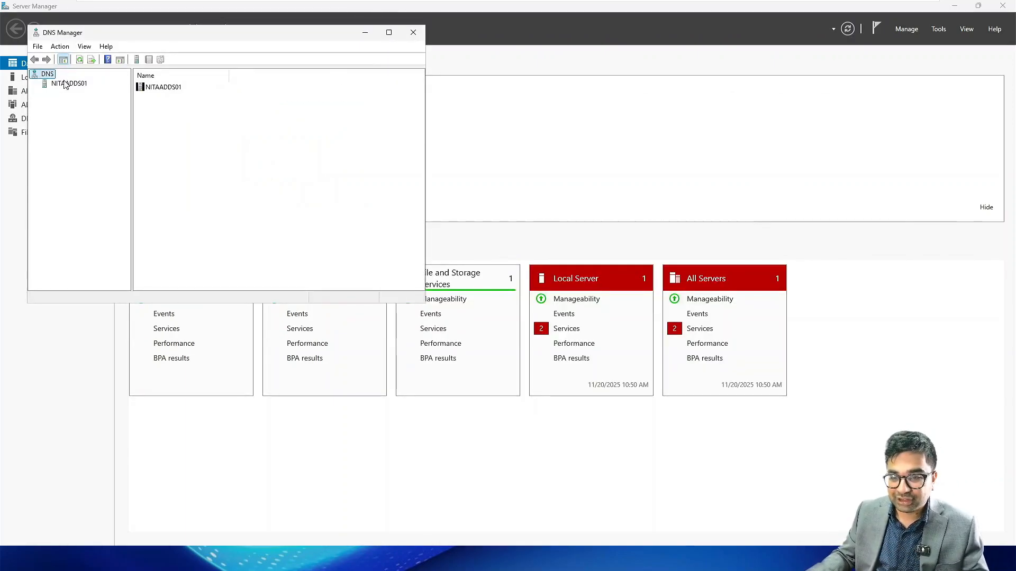
Open the Forward Lookup Zones of server NITAADDS01 and maximize the DNS Manager window
click(65, 83)
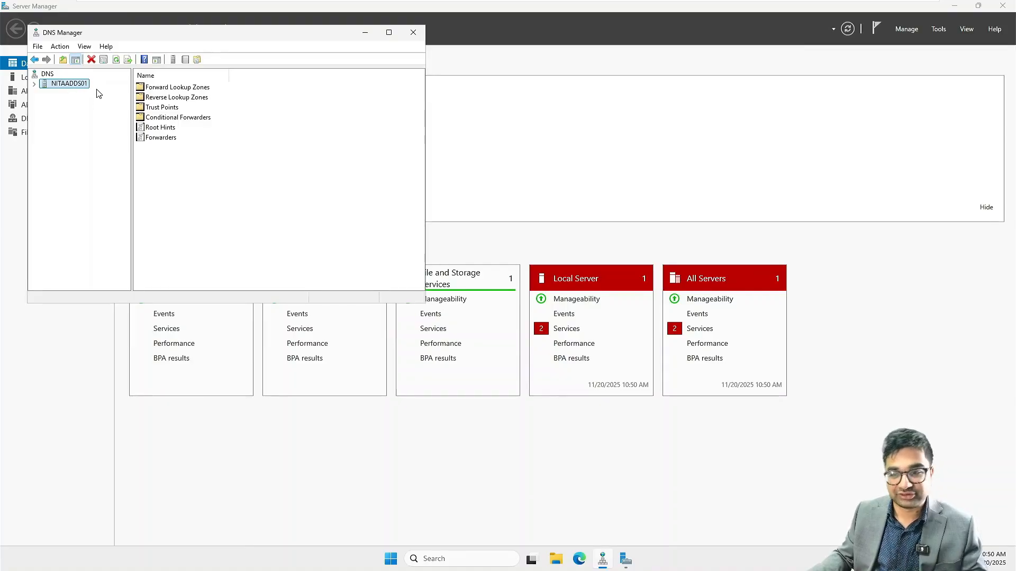
double_click(179, 87)
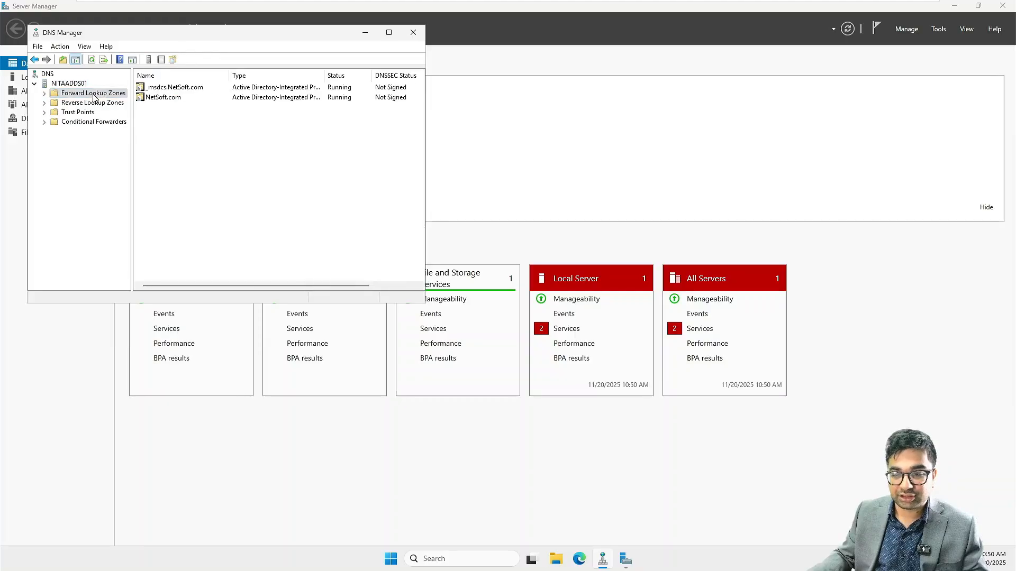
click(389, 32)
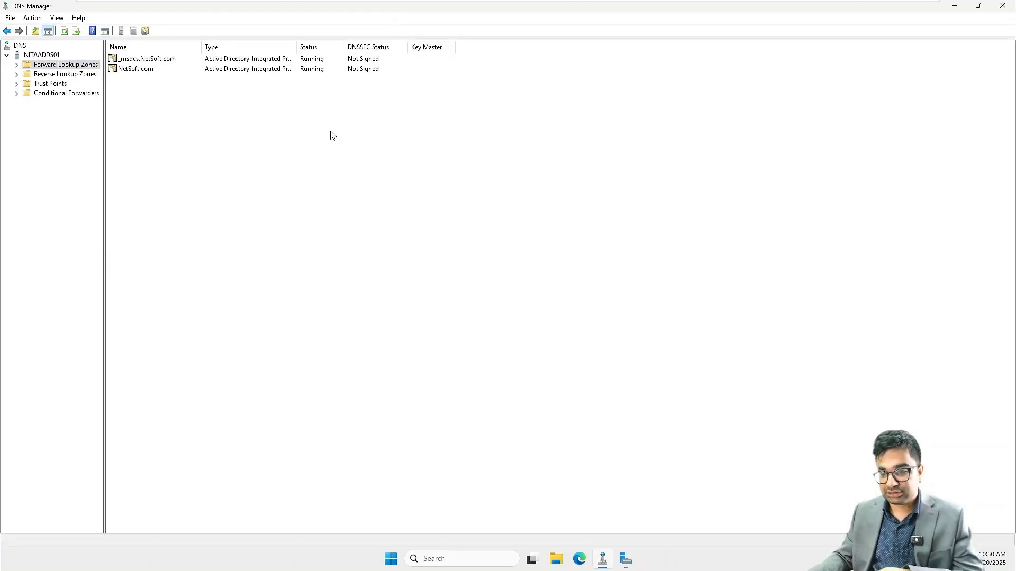
click(439, 559)
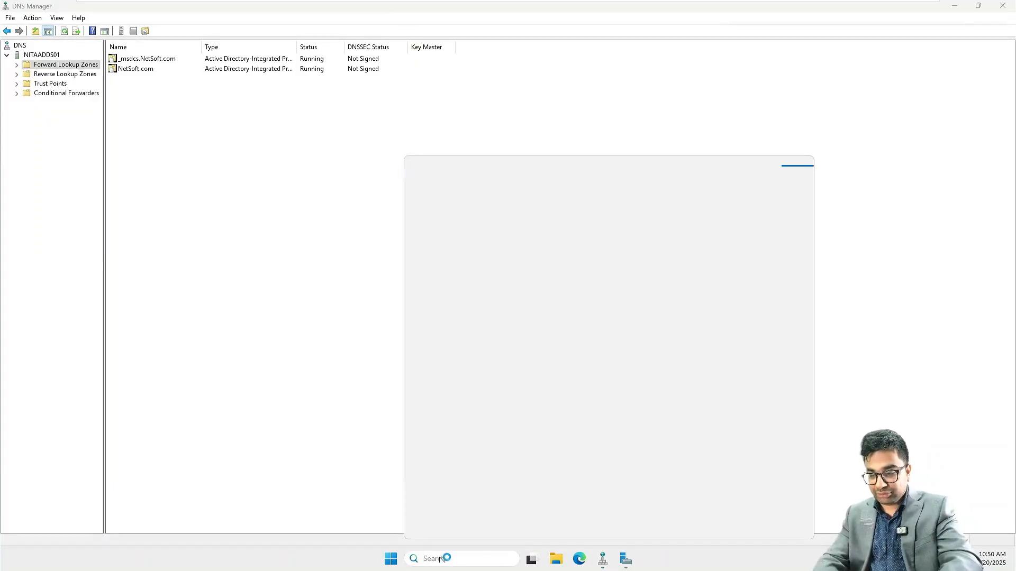
text(font)
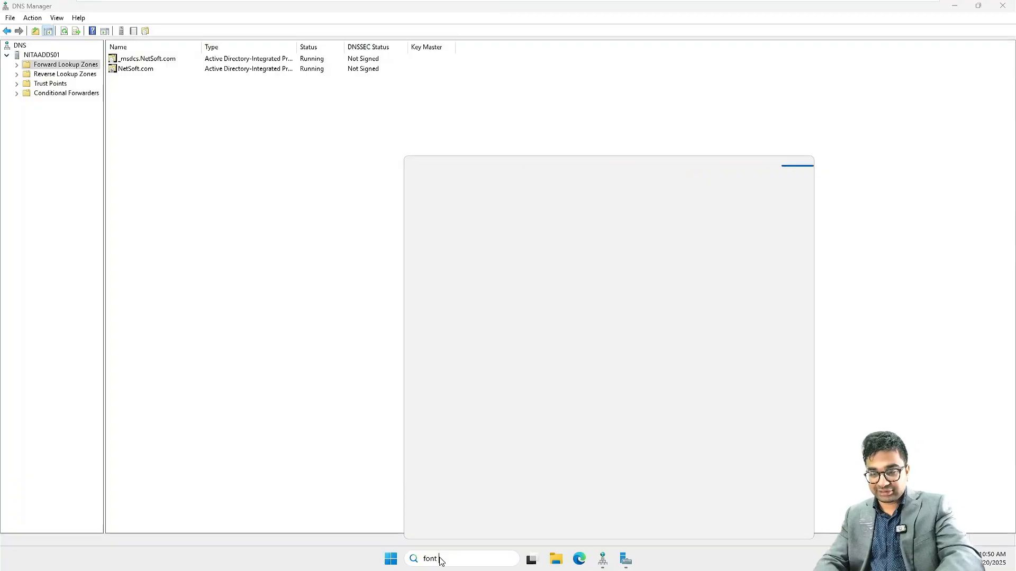
text( and tex)
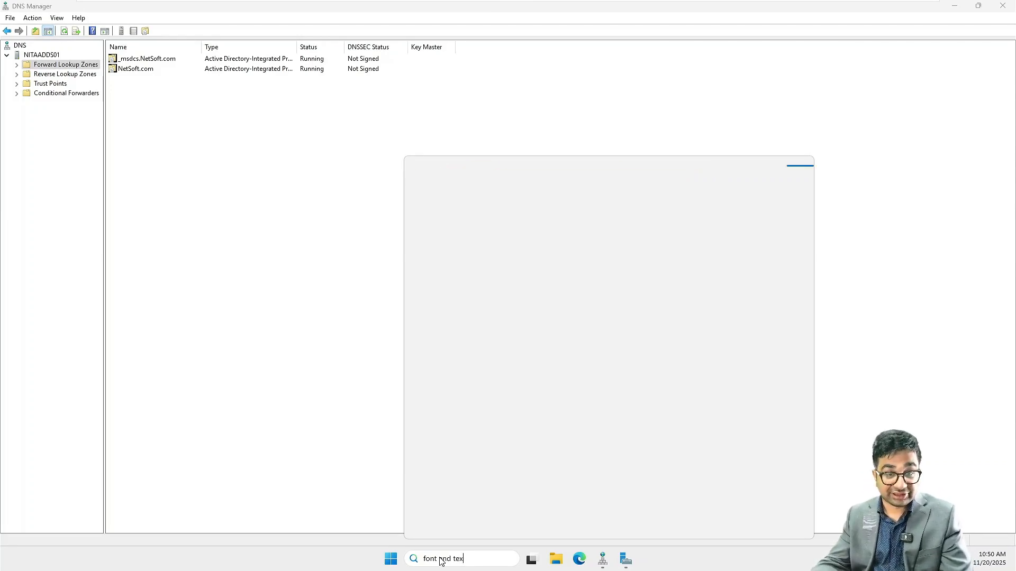
key(BackSpace)
key(BackSpace)
key(BackSpace)
key(BackSpace)
key(BackSpace)
key(BackSpace)
key(BackSpace)
key(BackSpace)
key(BackSpace)
key(BackSpace)
key(BackSpace)
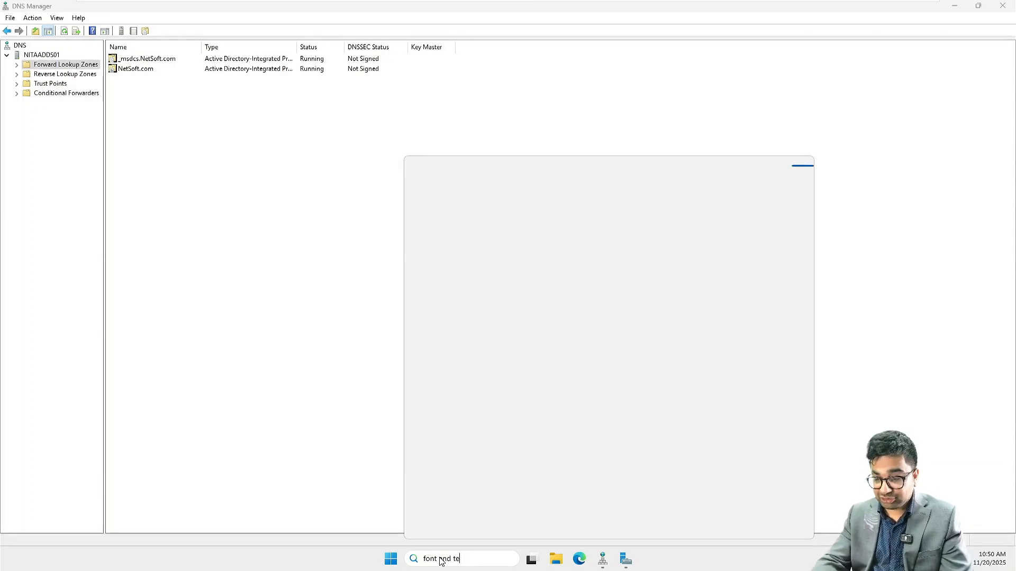
key(BackSpace)
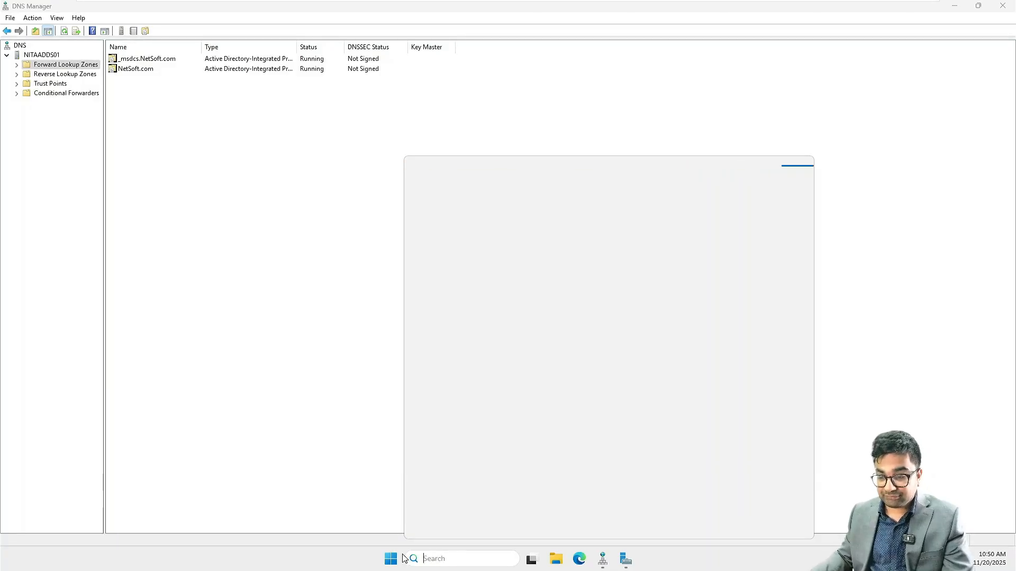
Increase the Windows text size in the Accessibility settings and close Settings
click(394, 564)
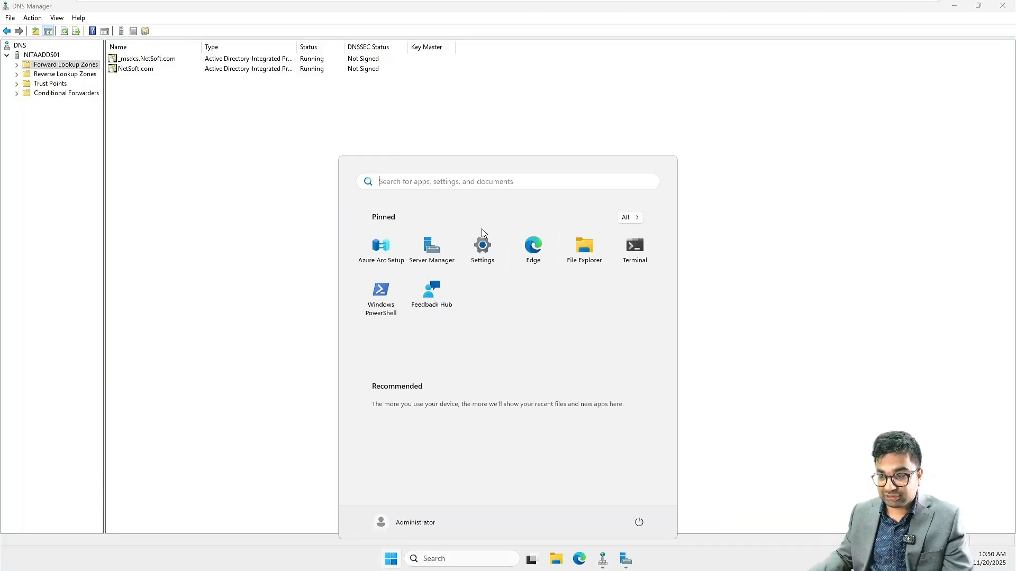
click(475, 258)
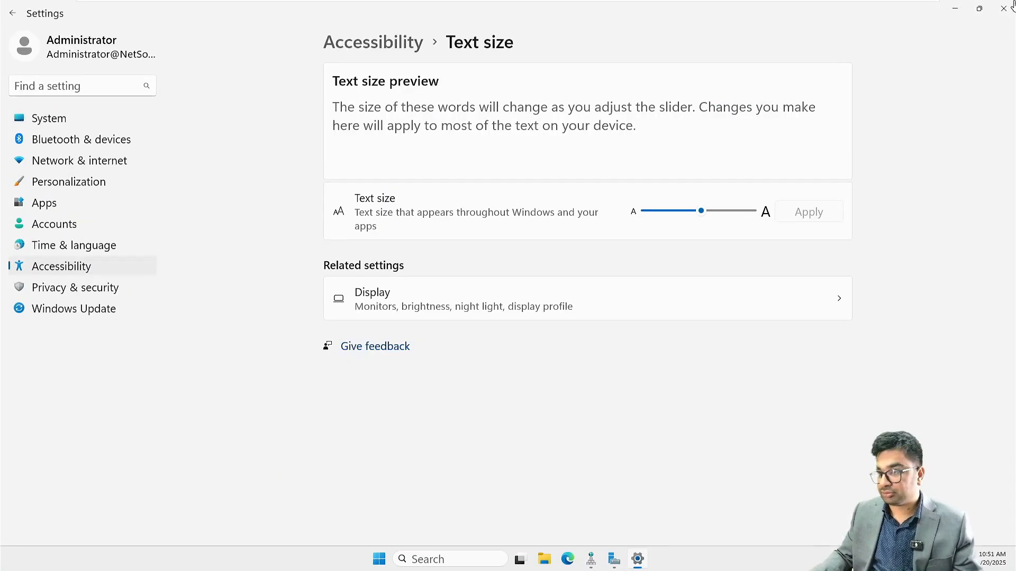
click(1005, 9)
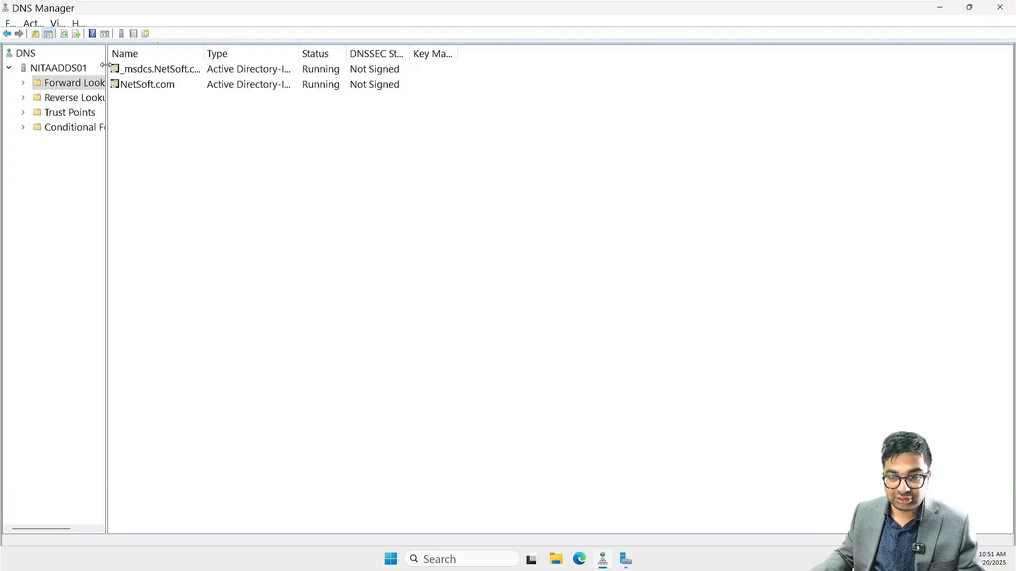
Start a new forward lookup zone as an Active Directory-stored primary zone, replicated to all DNS servers in the NetSoft.com domain
drag(105, 64, 175, 64)
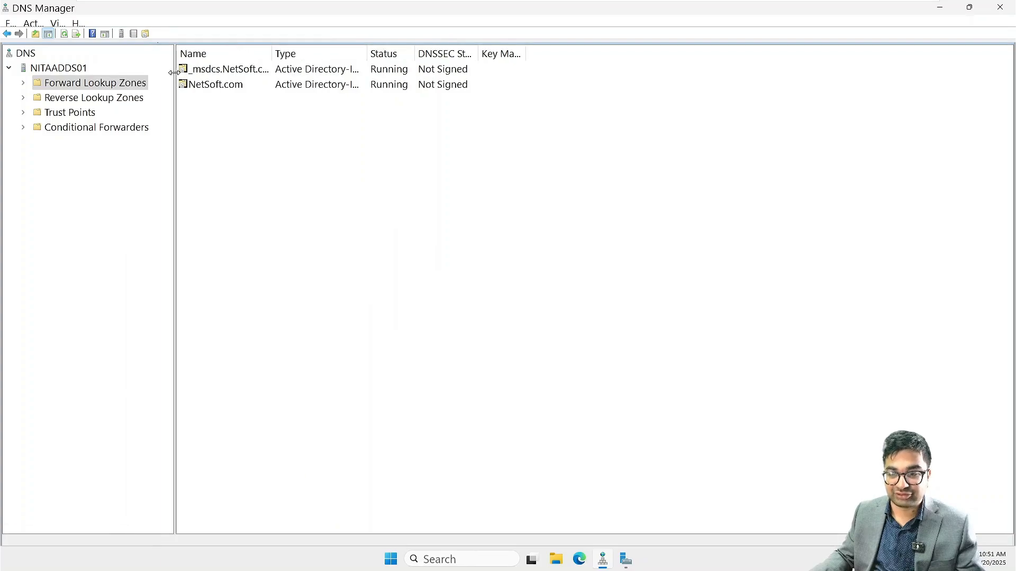
right_click(96, 88)
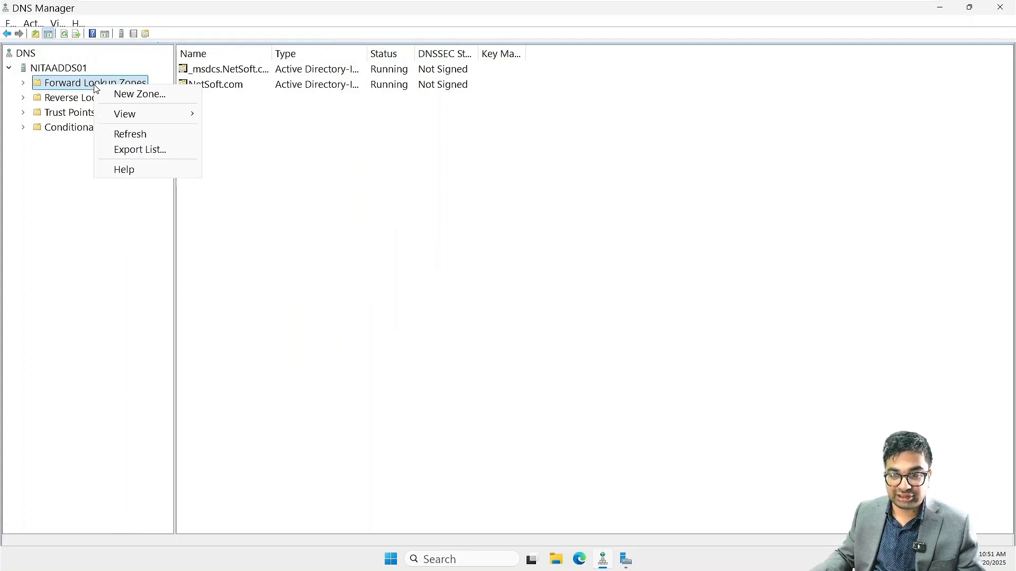
click(141, 96)
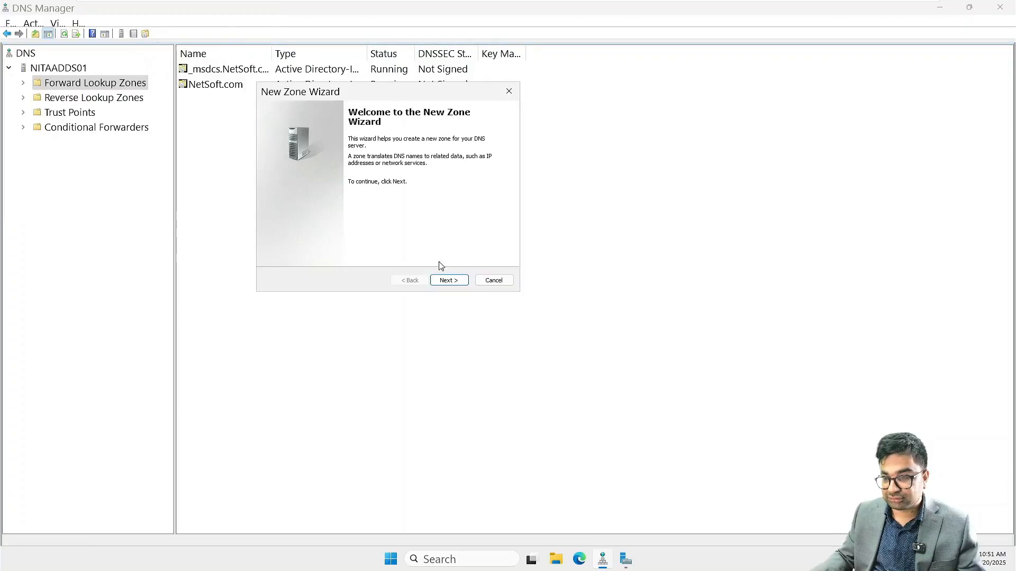
click(448, 280)
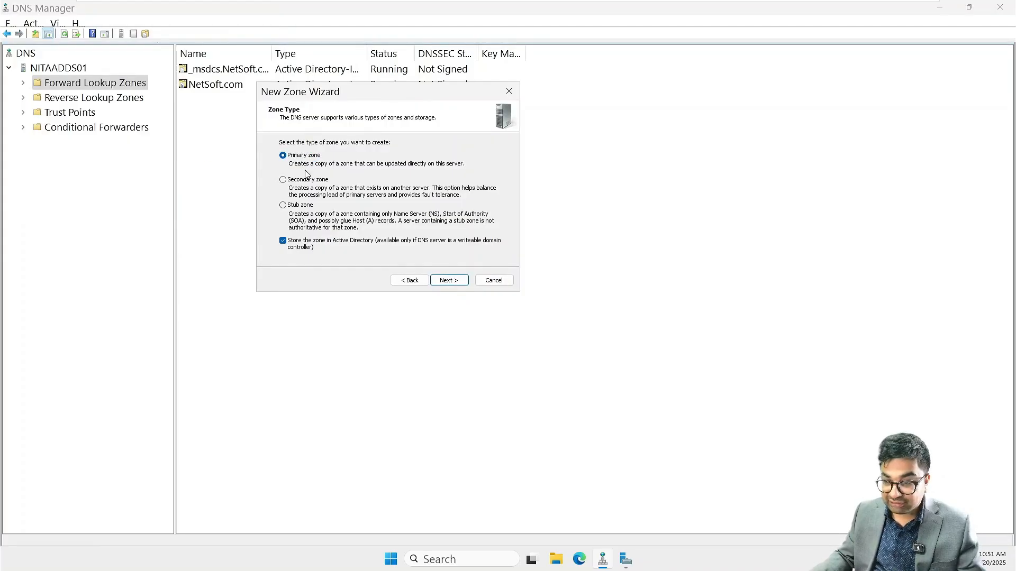
click(448, 281)
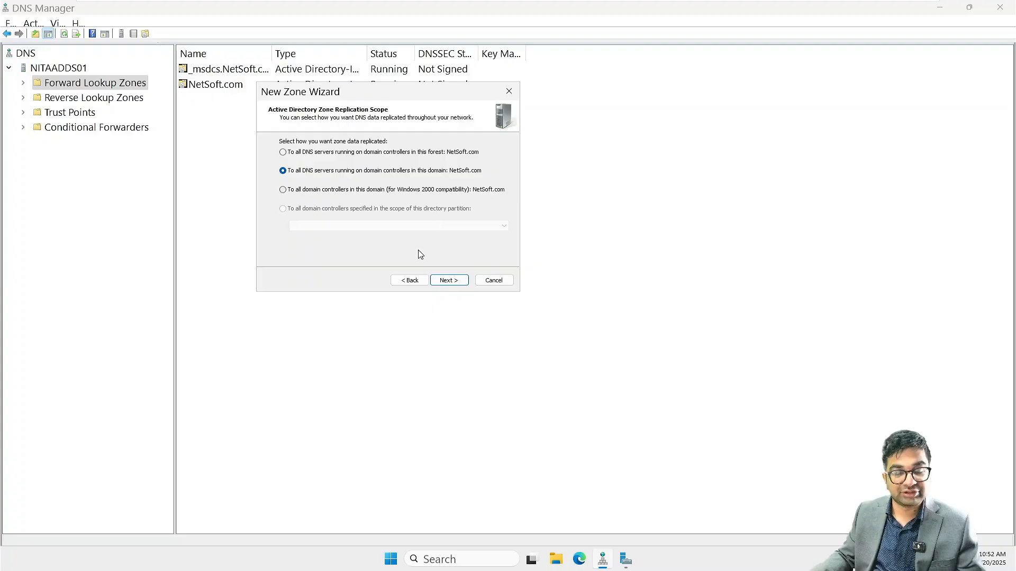
click(456, 282)
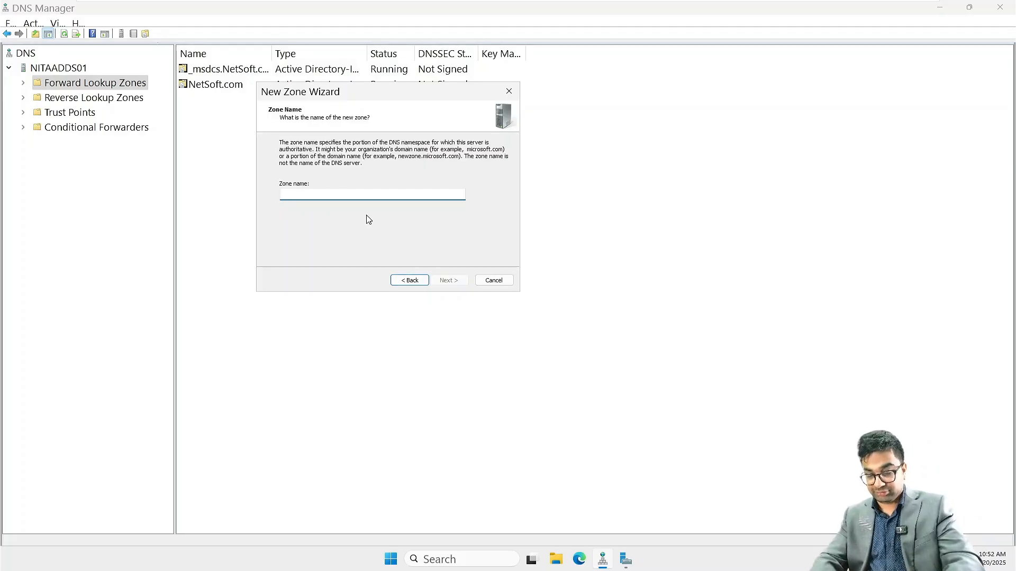
Name the new zone NetsoftAcademy.com and continue to the dynamic update options
text(Netsoft)
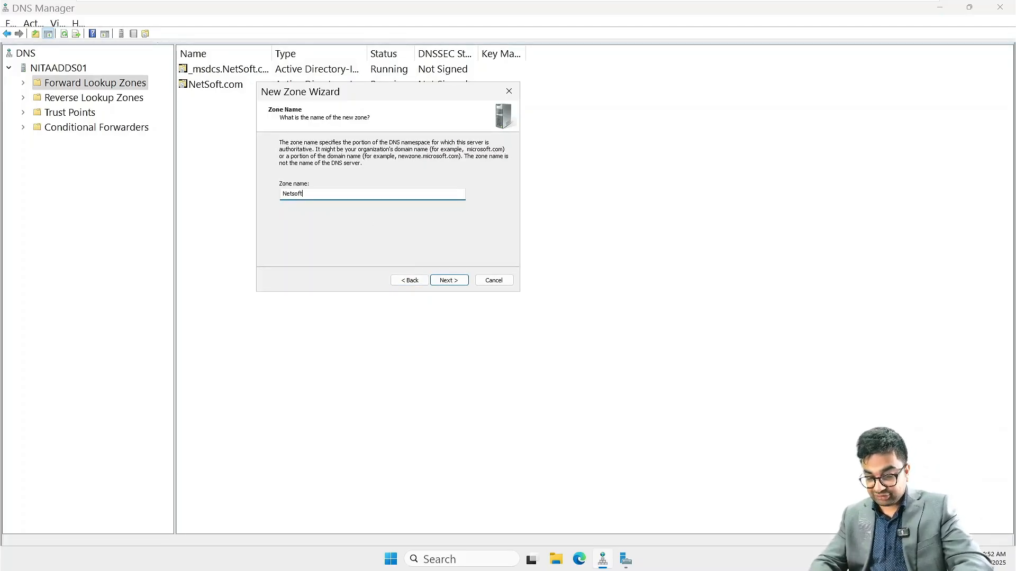
text(Academy)
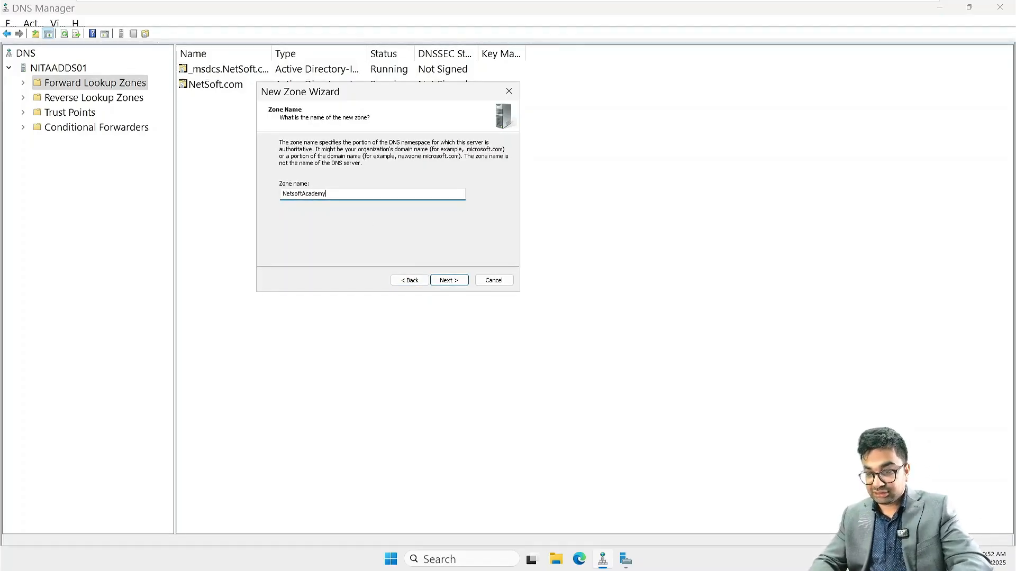
text(.com)
key(Return)
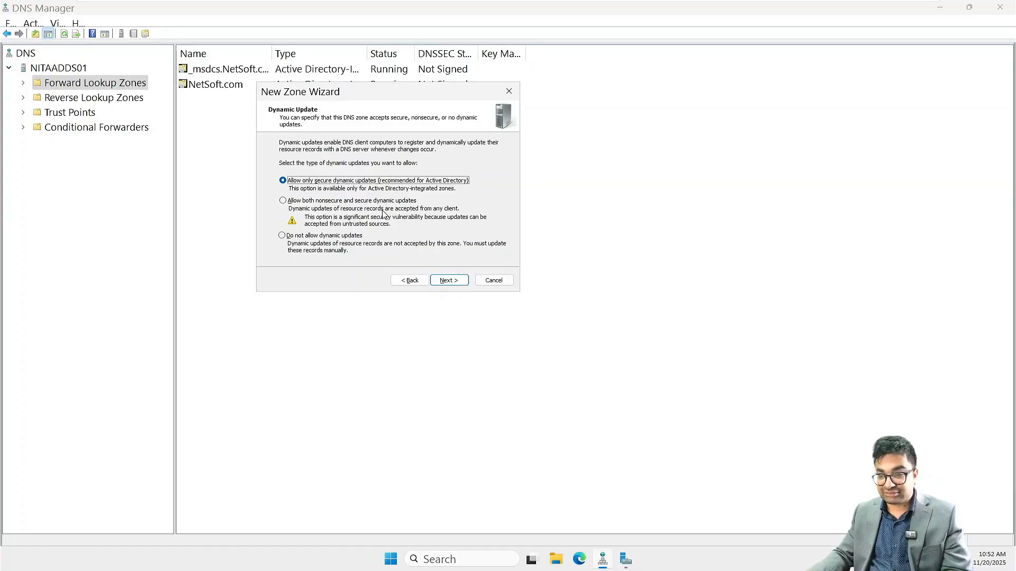
Choose not to allow dynamic updates and finish creating the zone
click(332, 236)
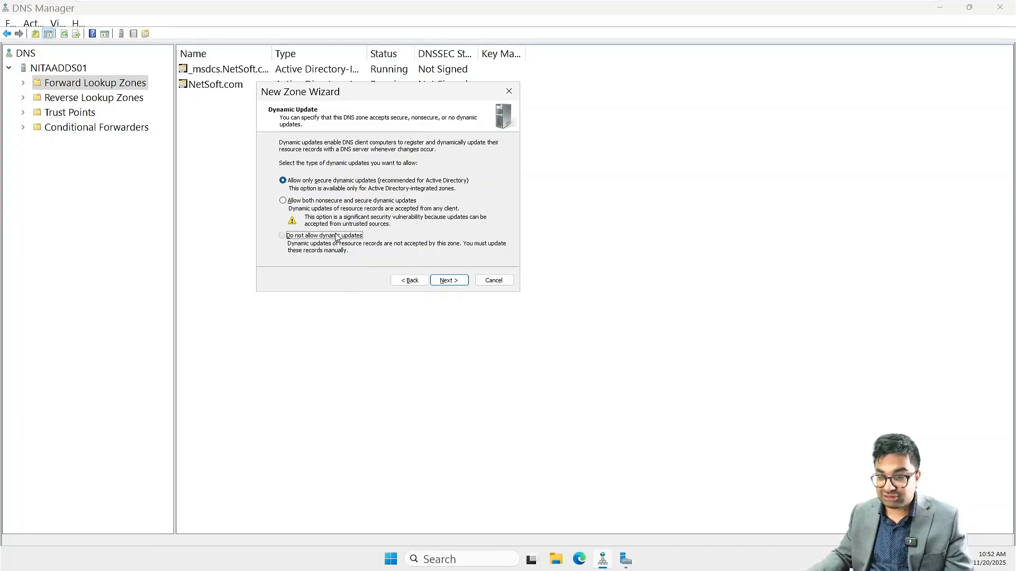
click(449, 281)
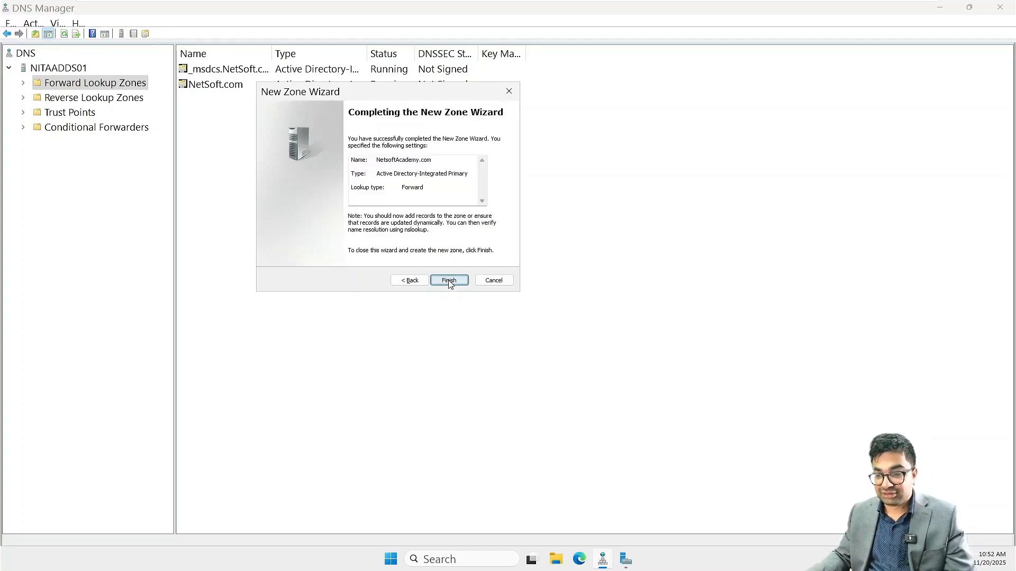
click(449, 280)
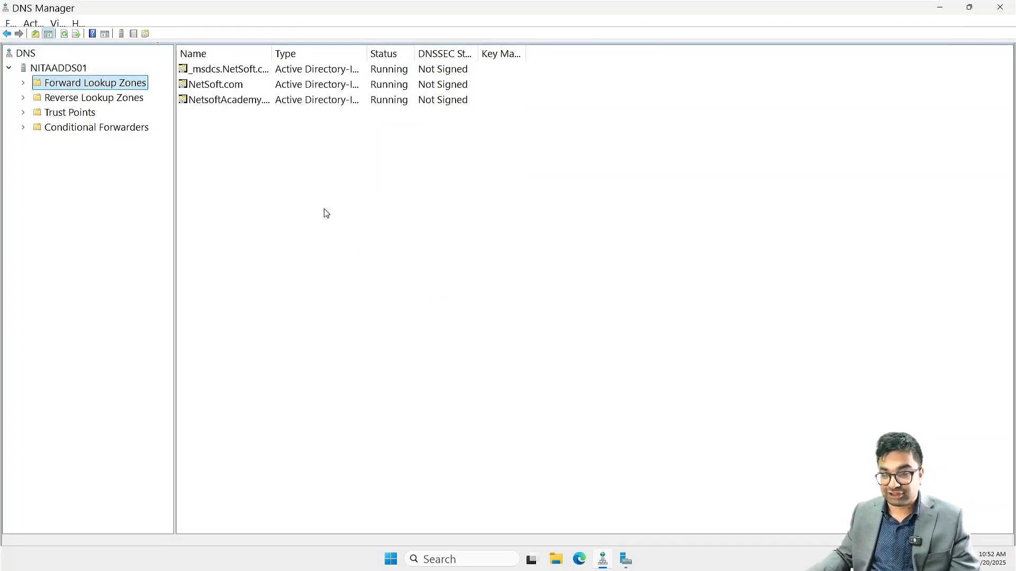
Open the NetsoftAcademy.com zone and widen its Name, Type and Data columns
double_click(225, 106)
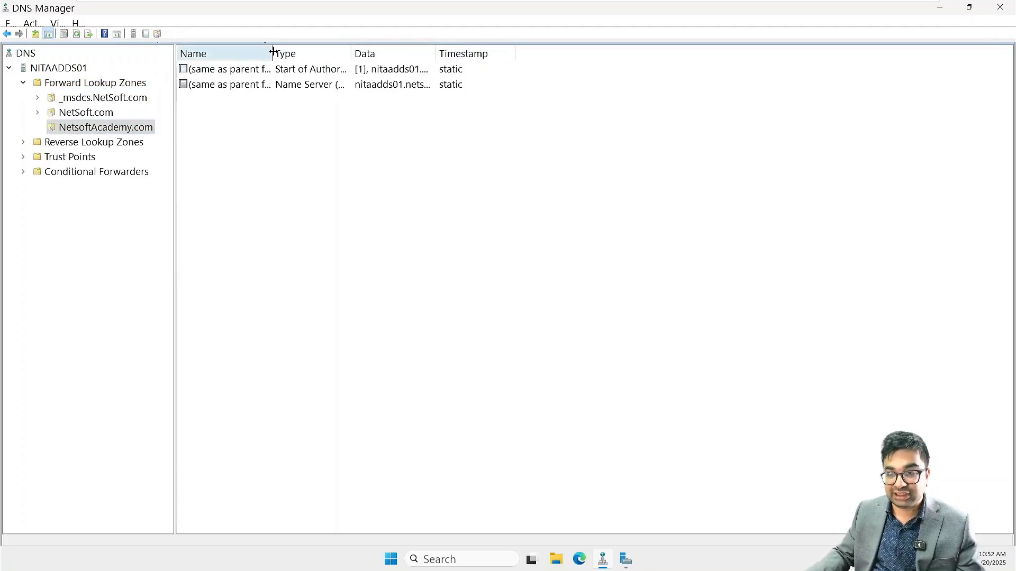
drag(272, 51, 331, 51)
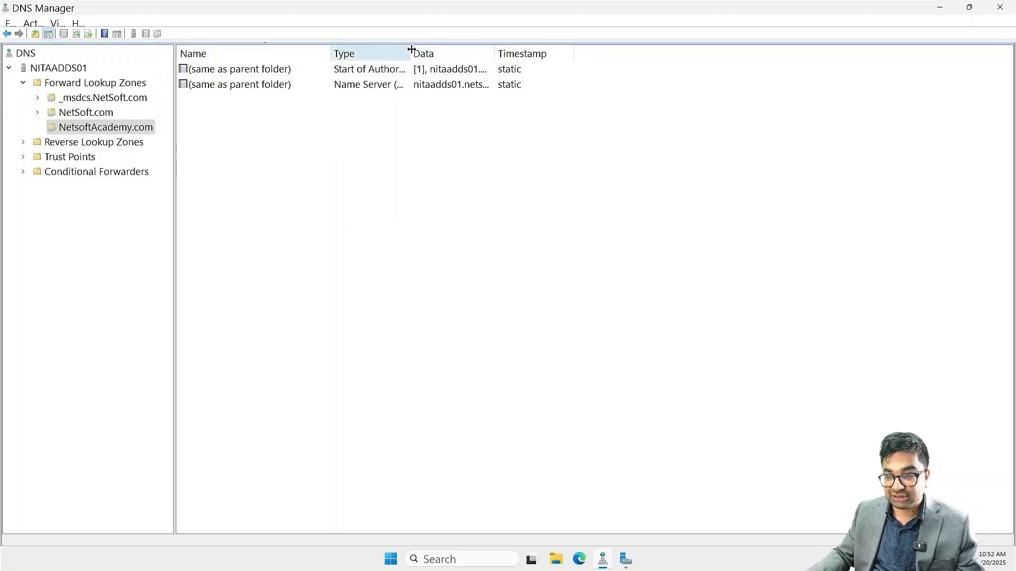
drag(410, 51, 440, 51)
drag(523, 51, 586, 51)
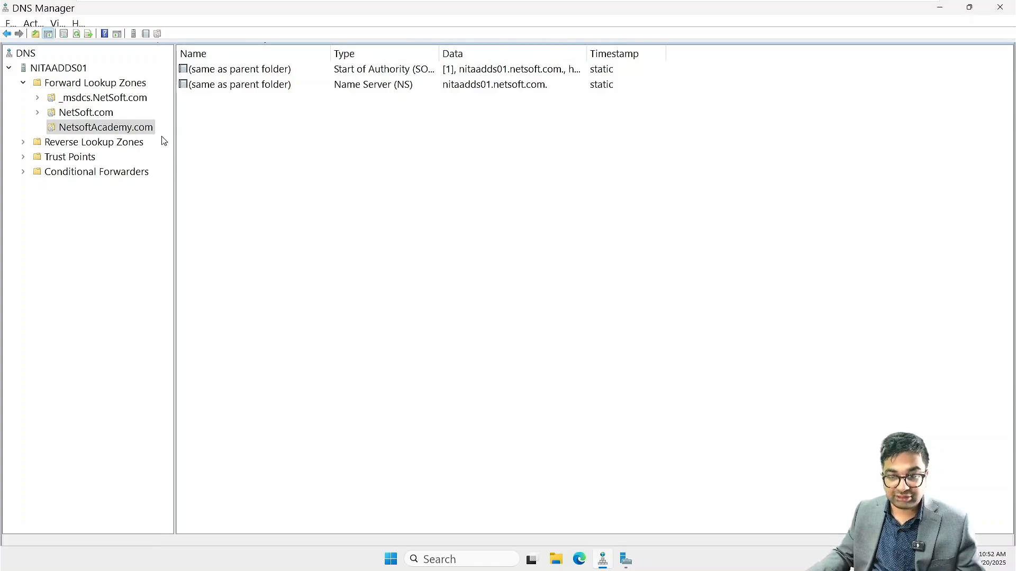
Add a host (A) record with a blank name and IP address 172.16.10.1 to the NetsoftAcademy.com zone
right_click(213, 132)
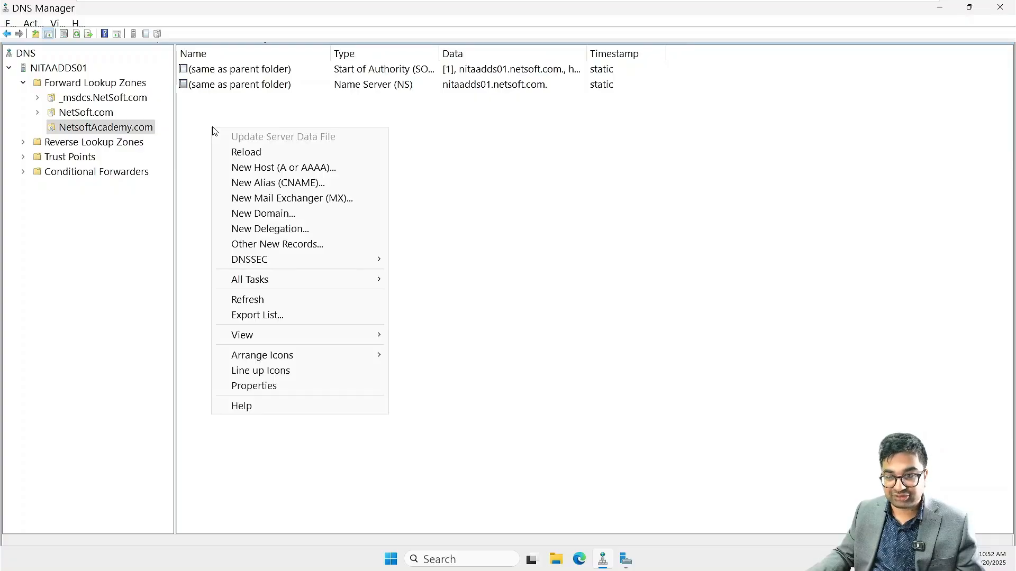
click(286, 173)
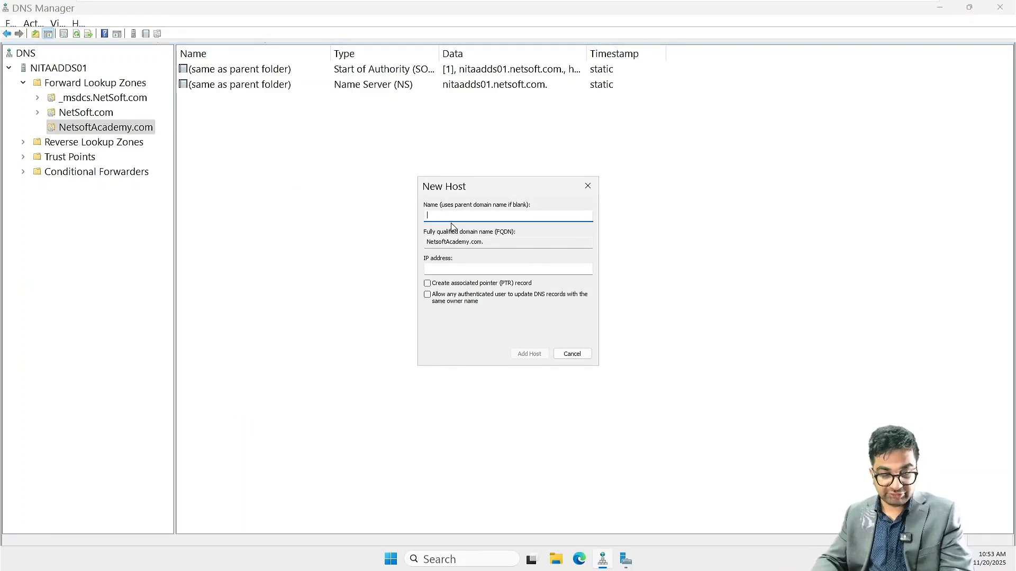
click(482, 268)
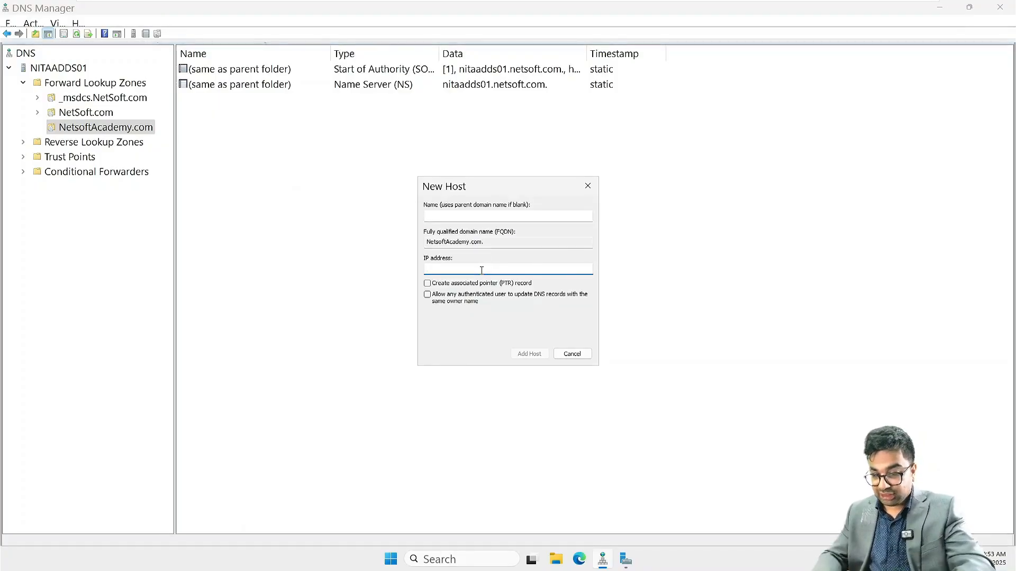
text(172.16.10.1)
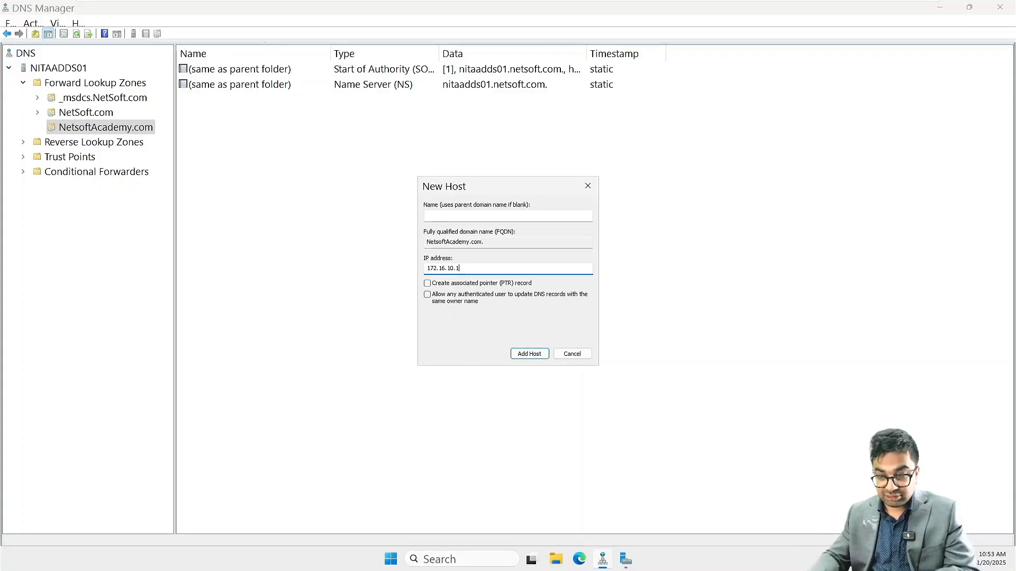
click(527, 354)
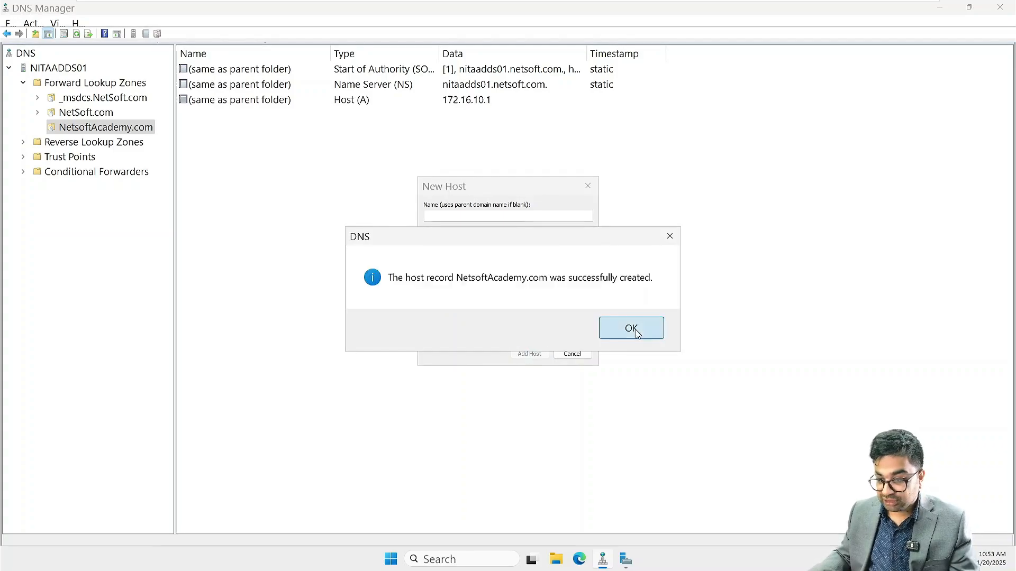
click(637, 333)
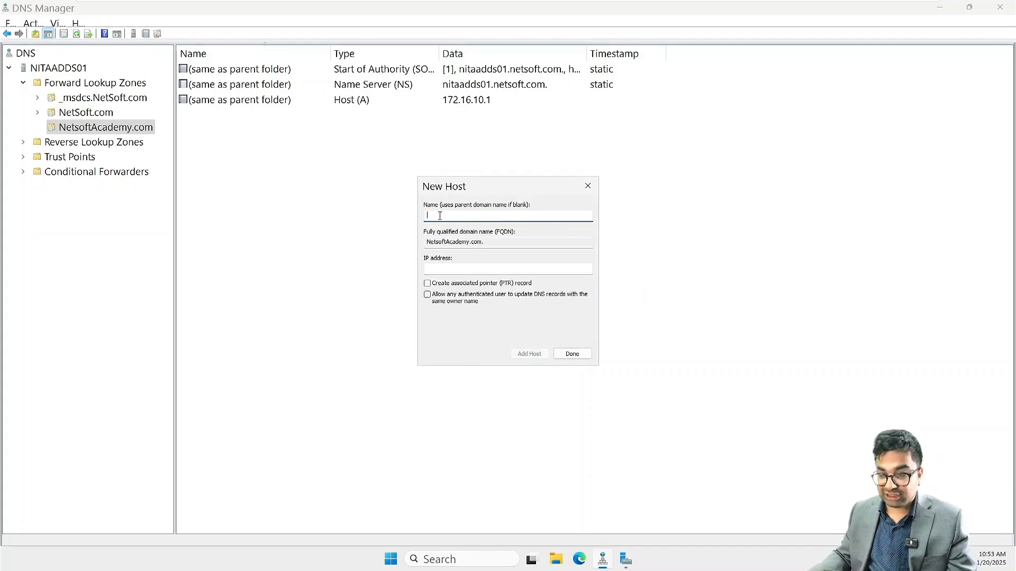
Add a host (A) record named mail with IP address 172.16.10.40 to the NetsoftAcademy.com zone and close the host dialog
text(mail)
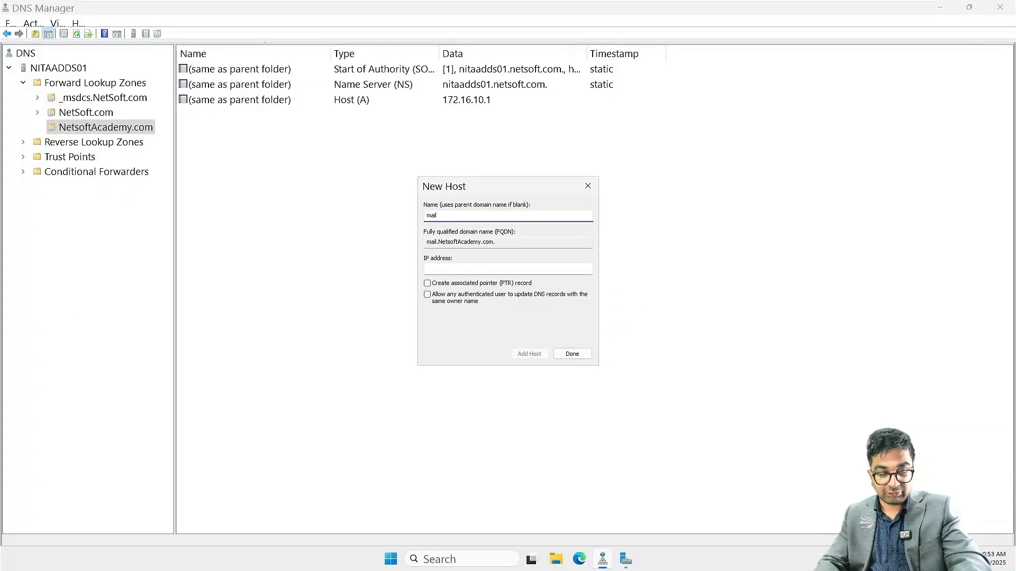
key(Tab)
key(Tab)
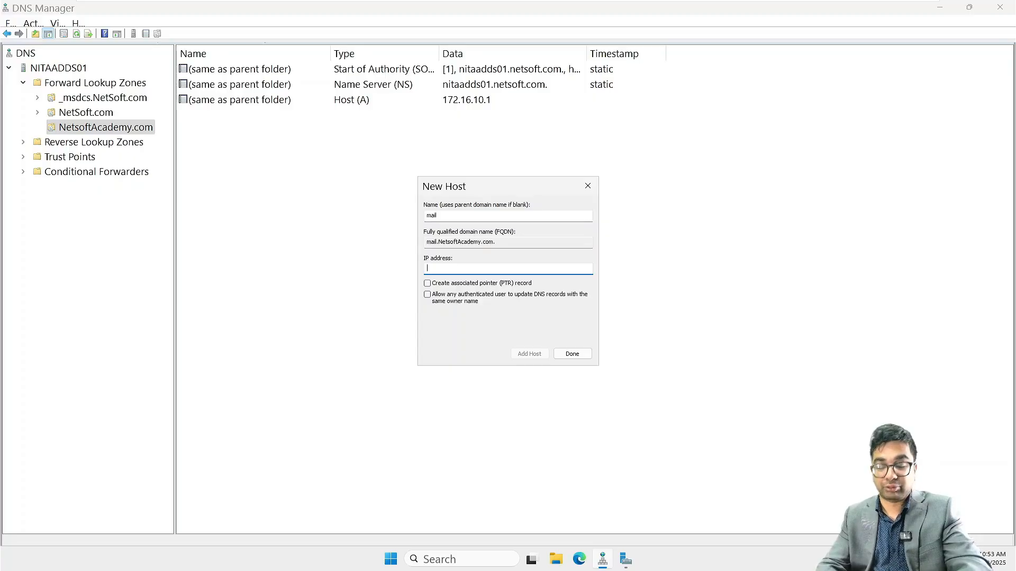
text(172.1)
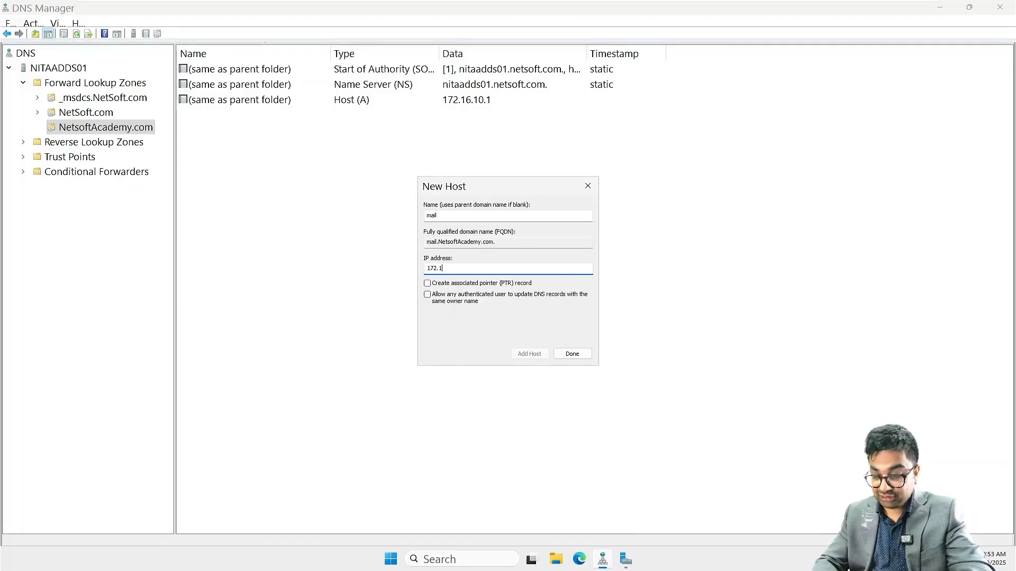
text(6.10.)
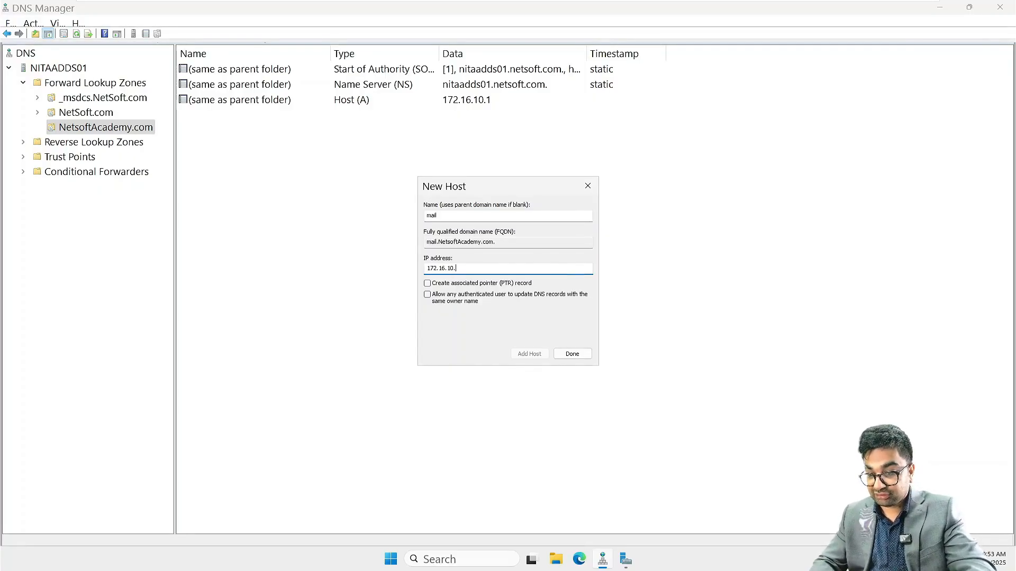
text(40)
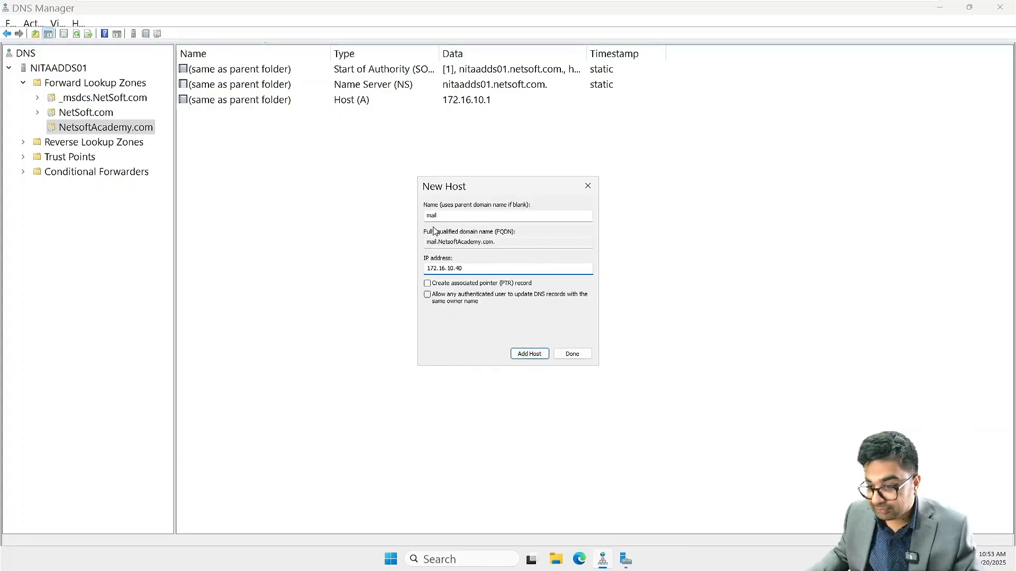
click(529, 353)
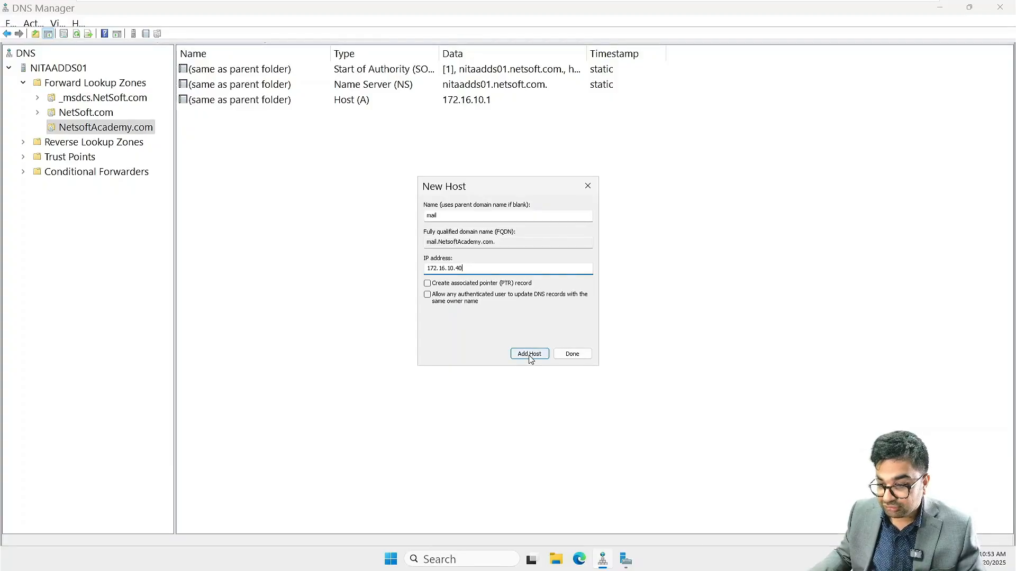
click(582, 354)
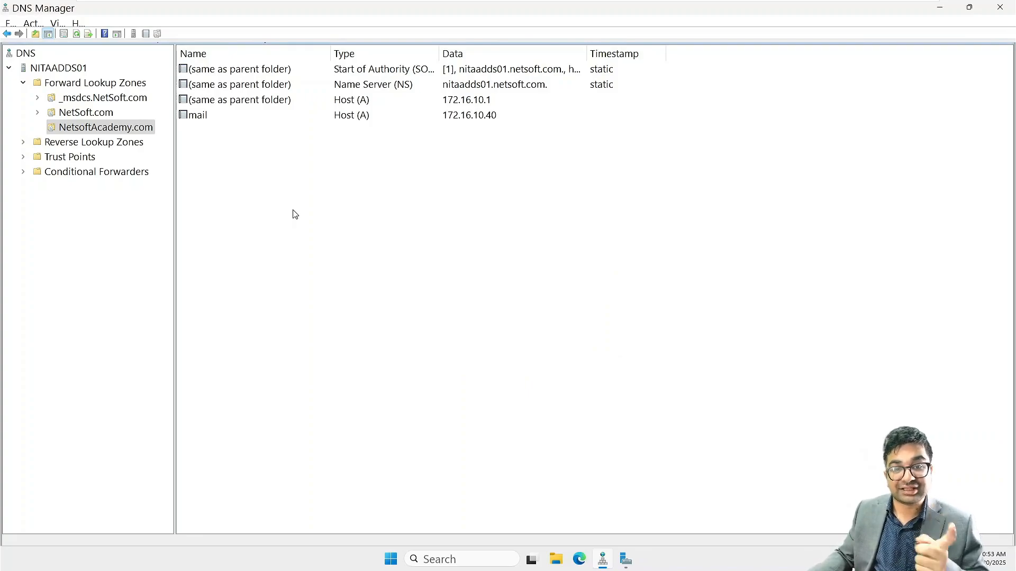
Add a mail exchanger (MX) record with a blank host name, mail.NetsoftAcademy.com as mail server and the default priority to the NetsoftAcademy.com zone
click(207, 121)
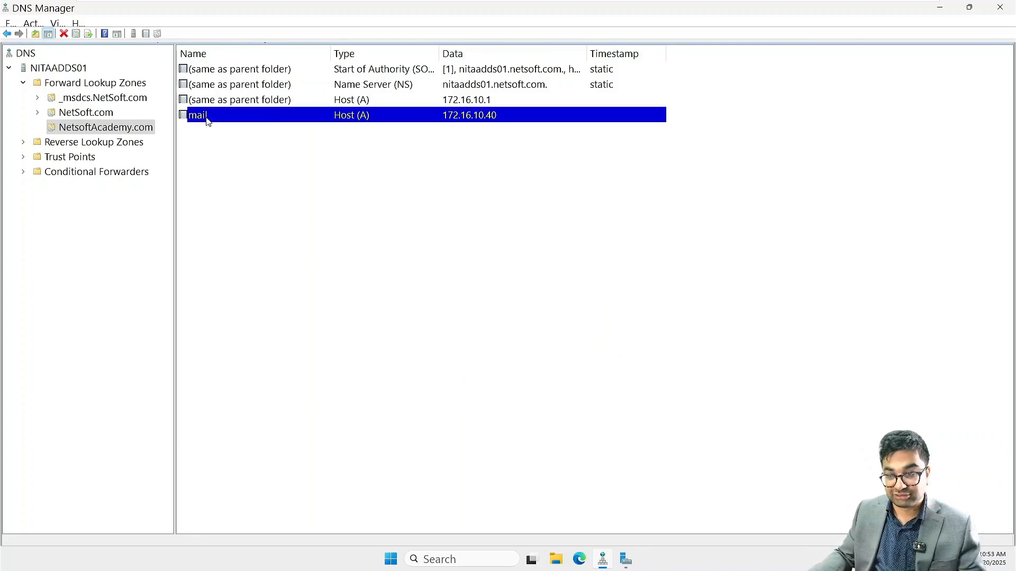
right_click(222, 168)
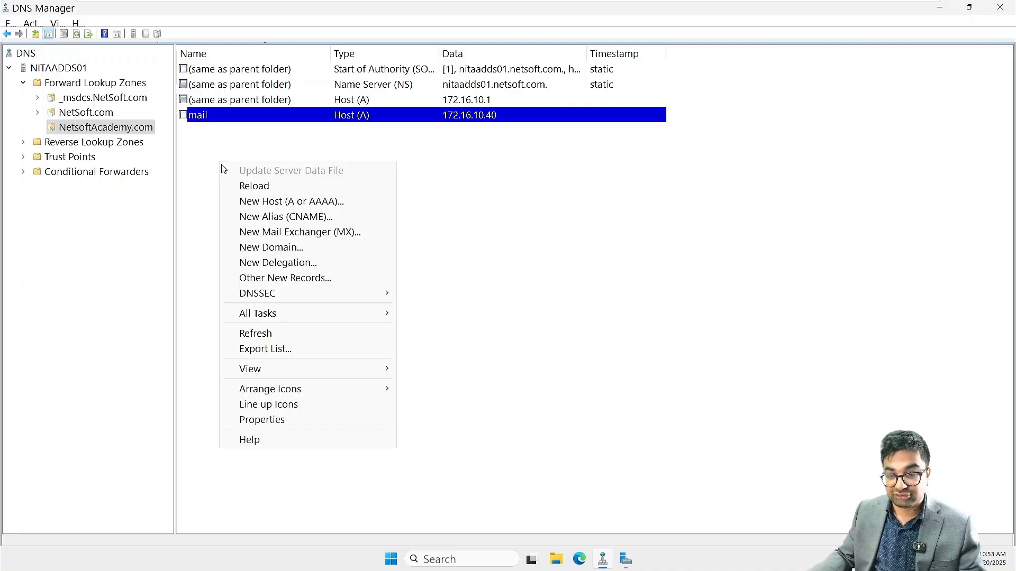
click(286, 232)
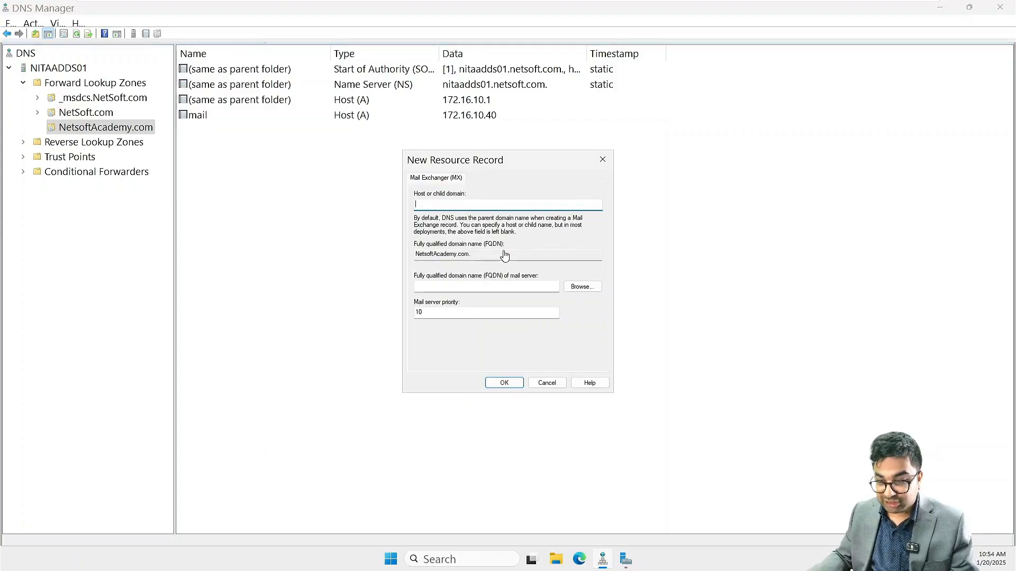
click(581, 289)
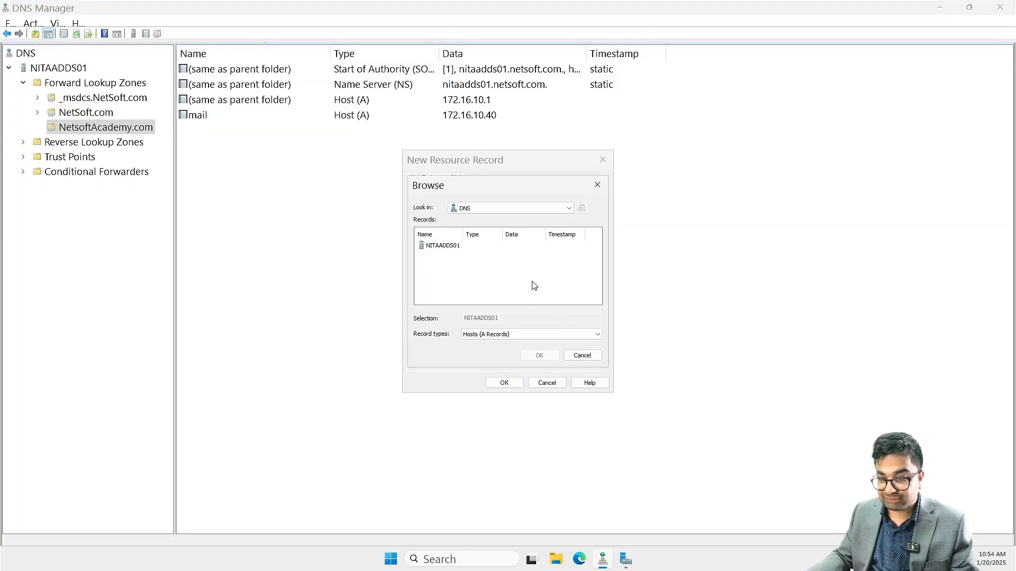
double_click(442, 246)
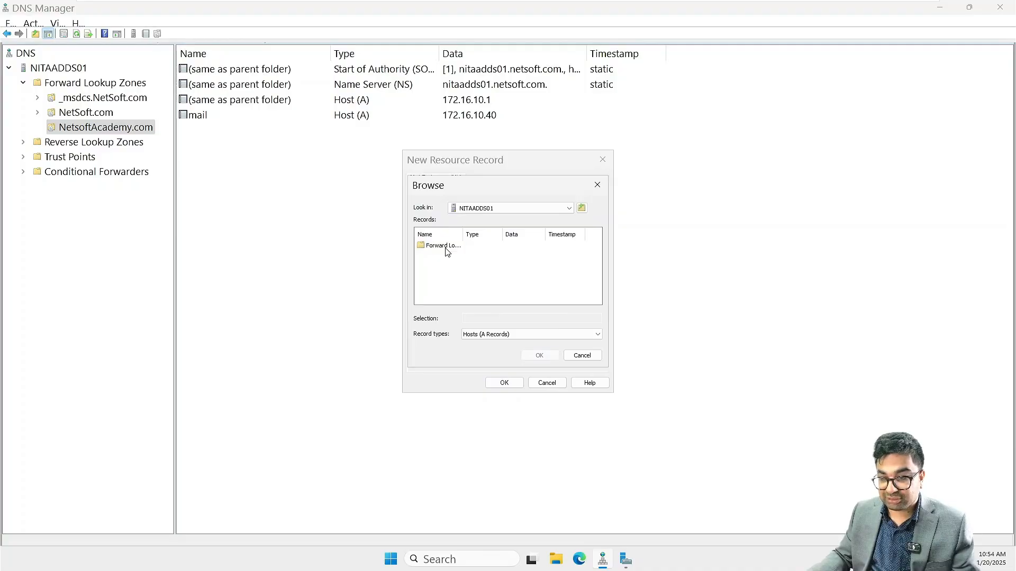
double_click(442, 246)
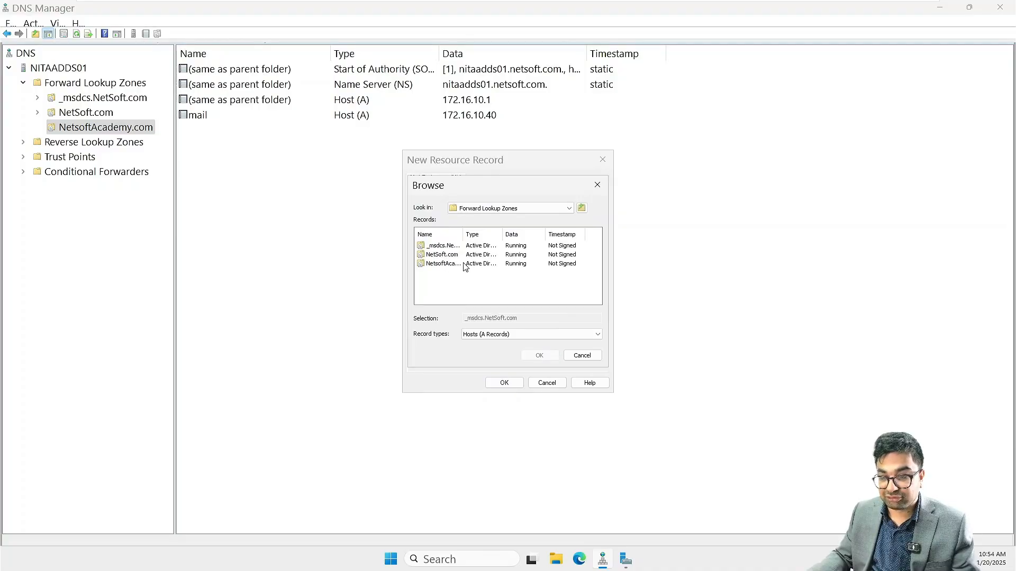
click(452, 268)
double_click(451, 264)
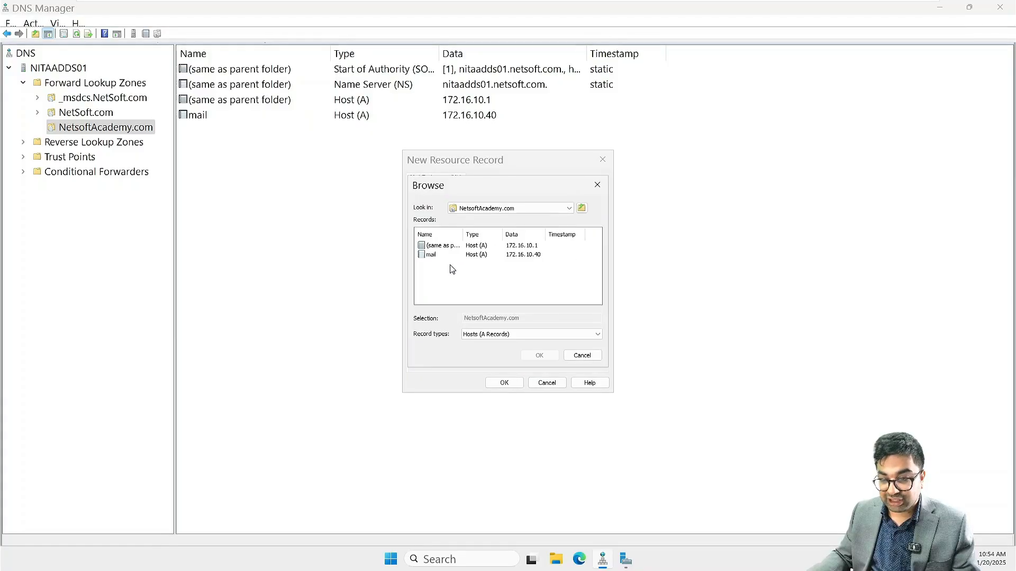
click(435, 256)
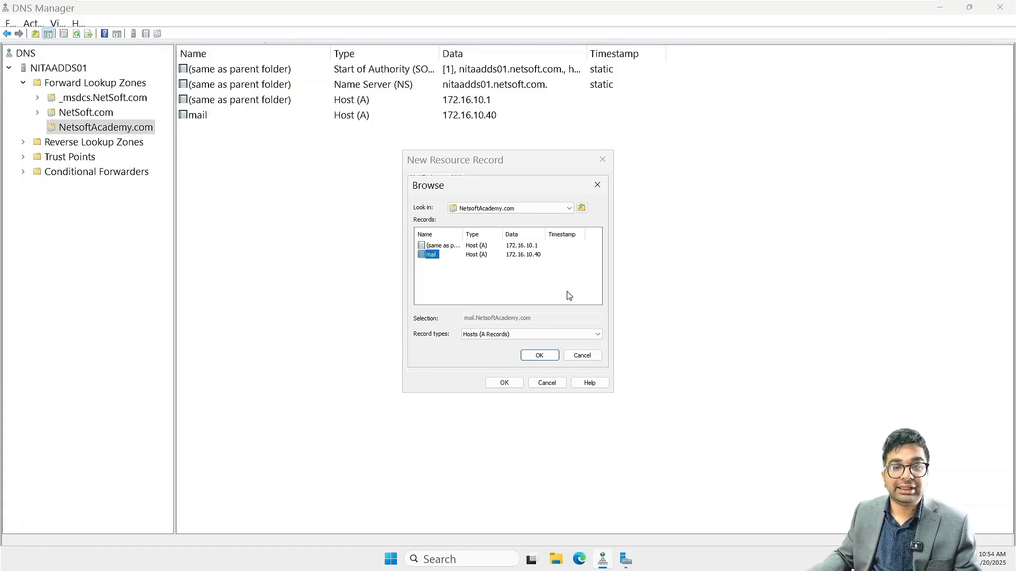
click(539, 355)
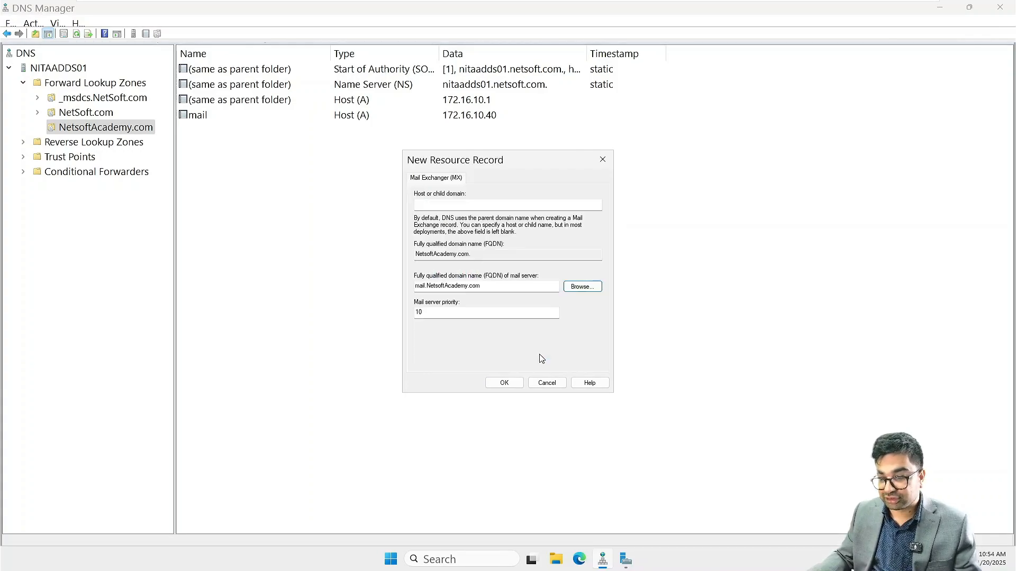
click(503, 383)
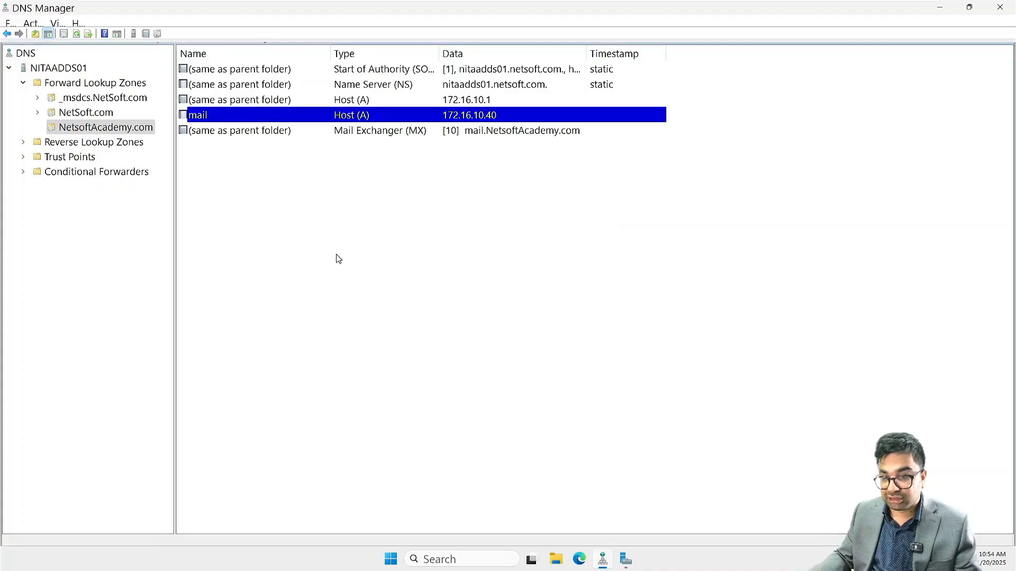
click(487, 137)
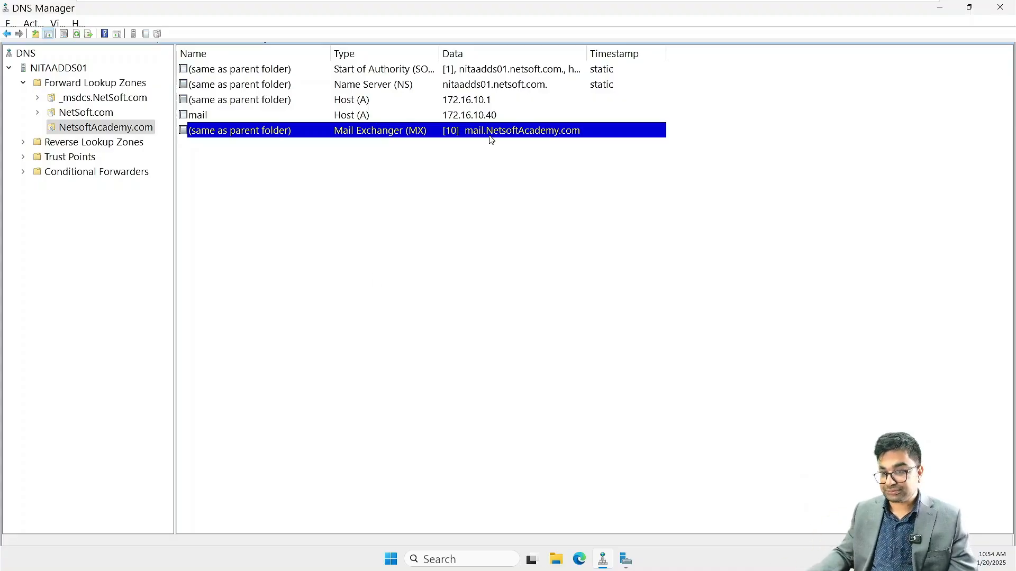
Switch to the NITAADDS02 virtual machine and unlock it by entering the NETSOFTACADEMY administrator's account password
mouse_move(781, 3)
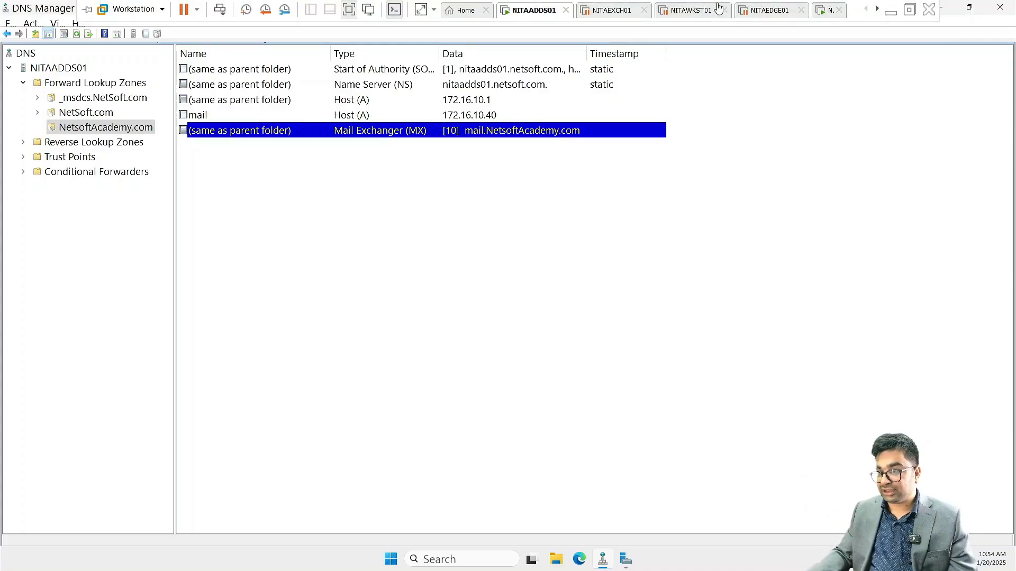
click(877, 9)
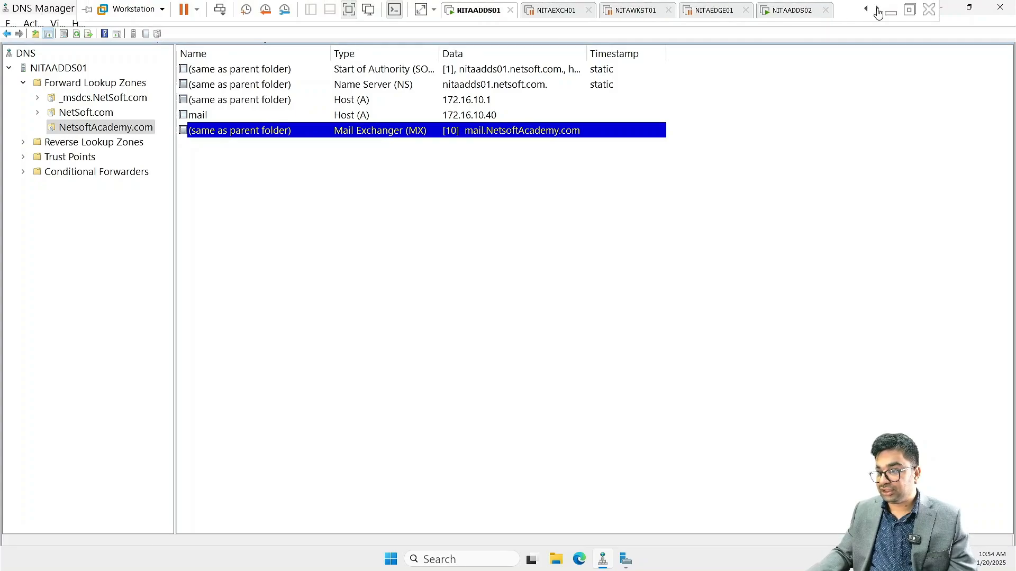
click(776, 16)
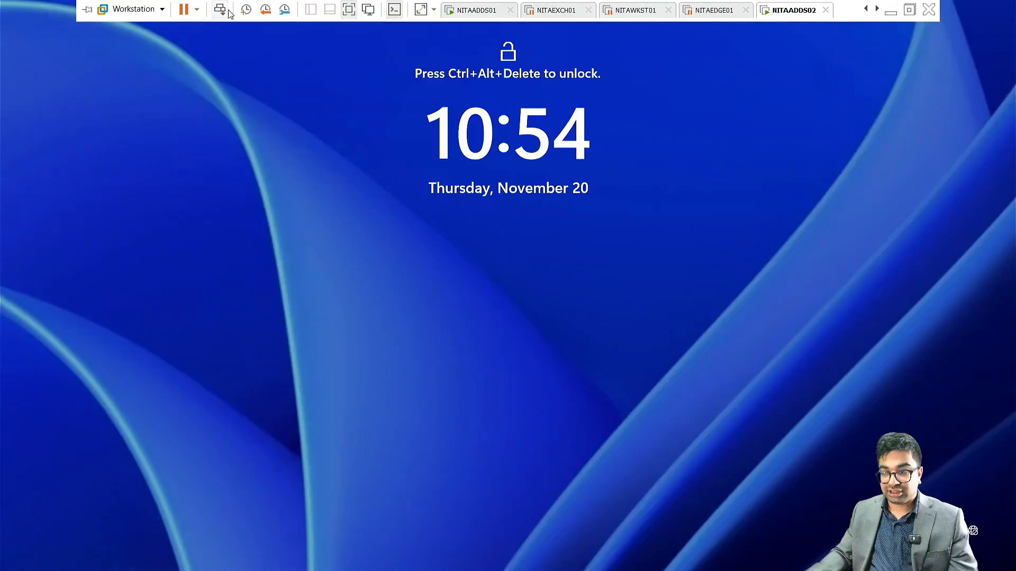
click(220, 9)
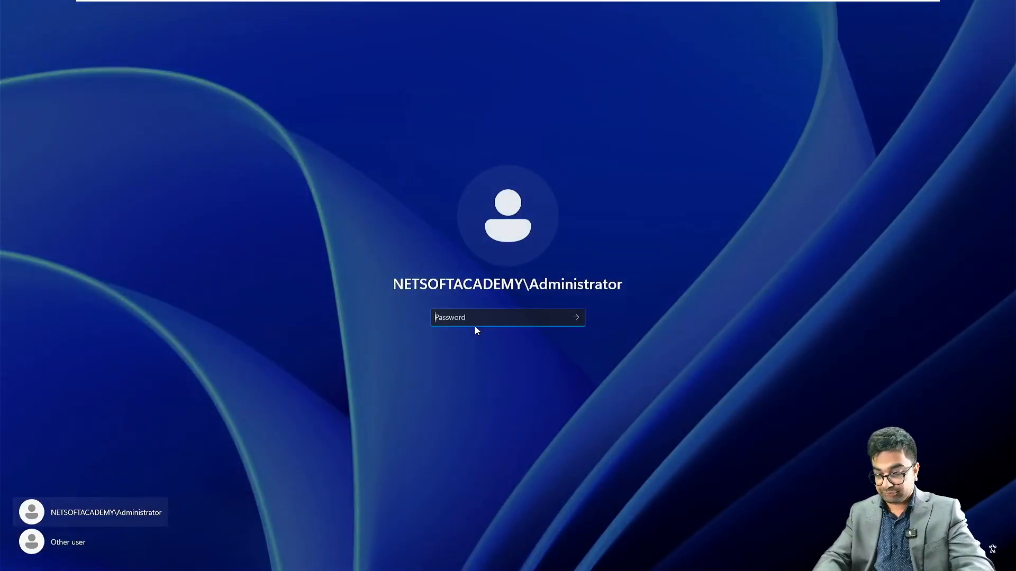
text(•••)
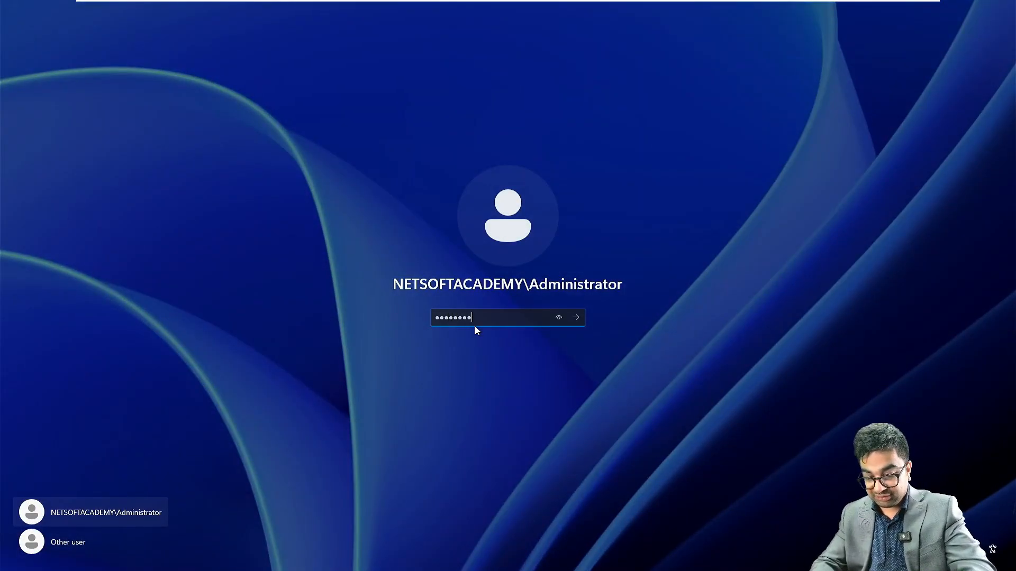
key(Return)
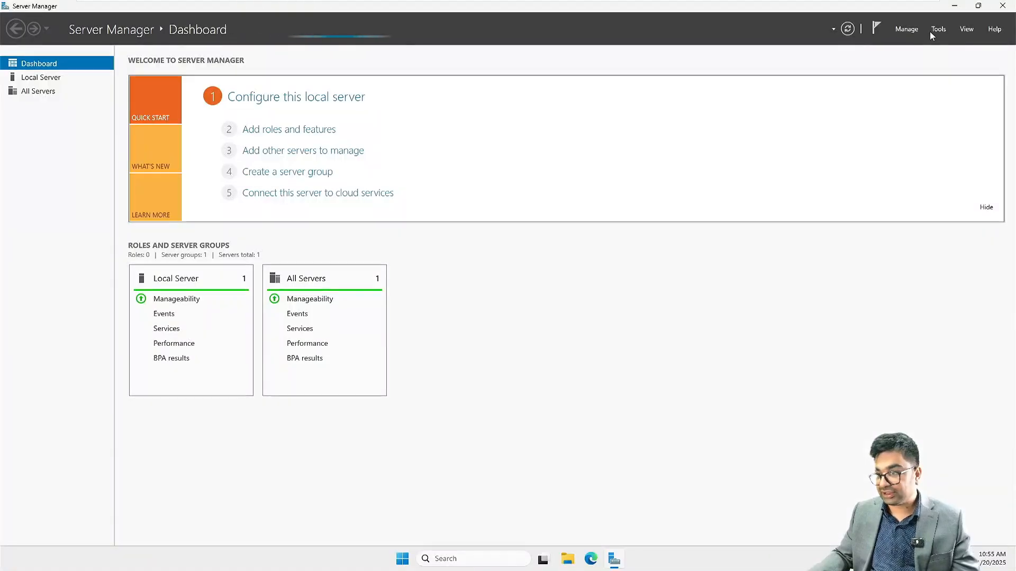
Open the DNS console on NITAADDS02 and minimize Server Manager
click(938, 29)
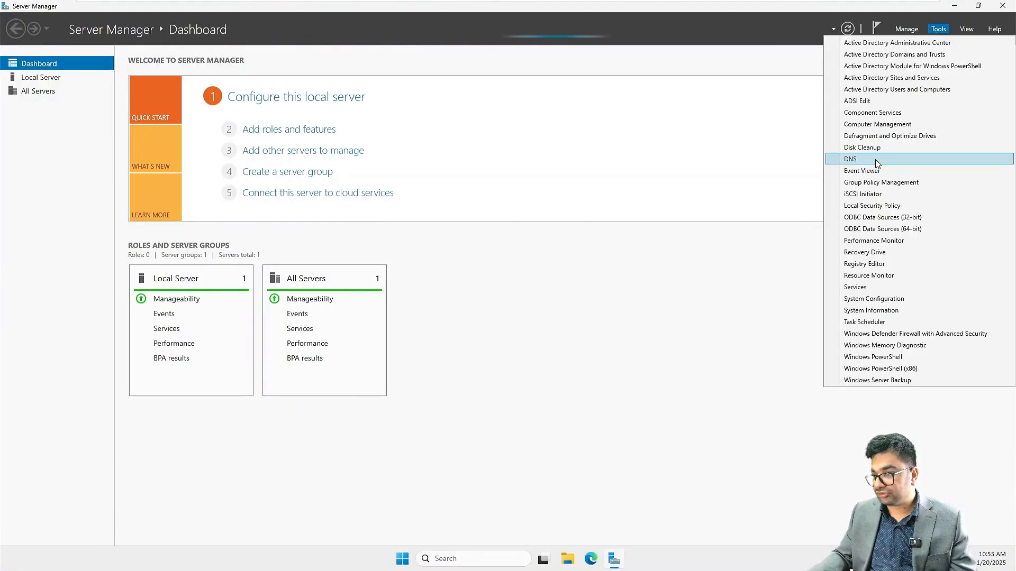
click(872, 144)
click(952, 5)
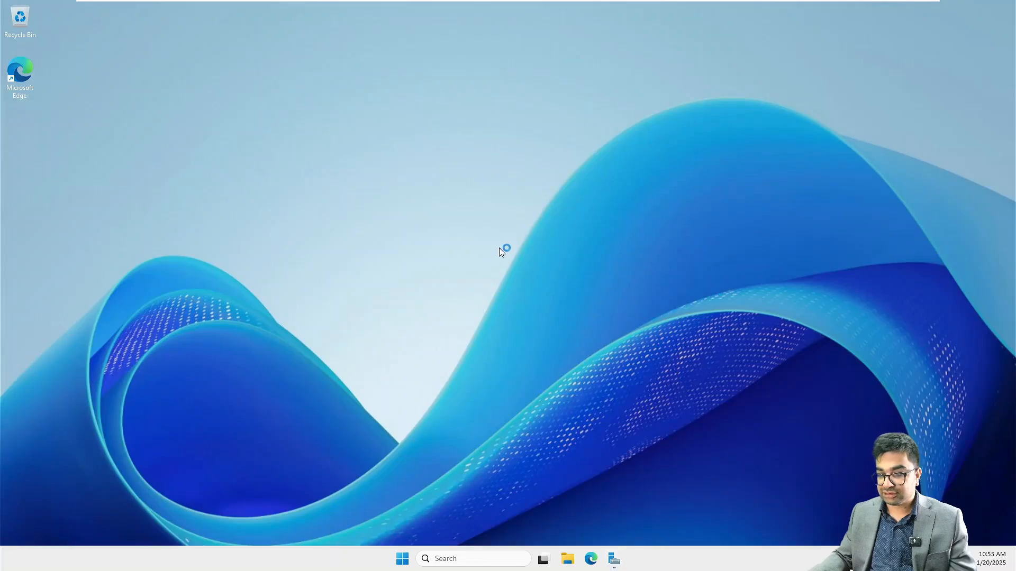
click(461, 558)
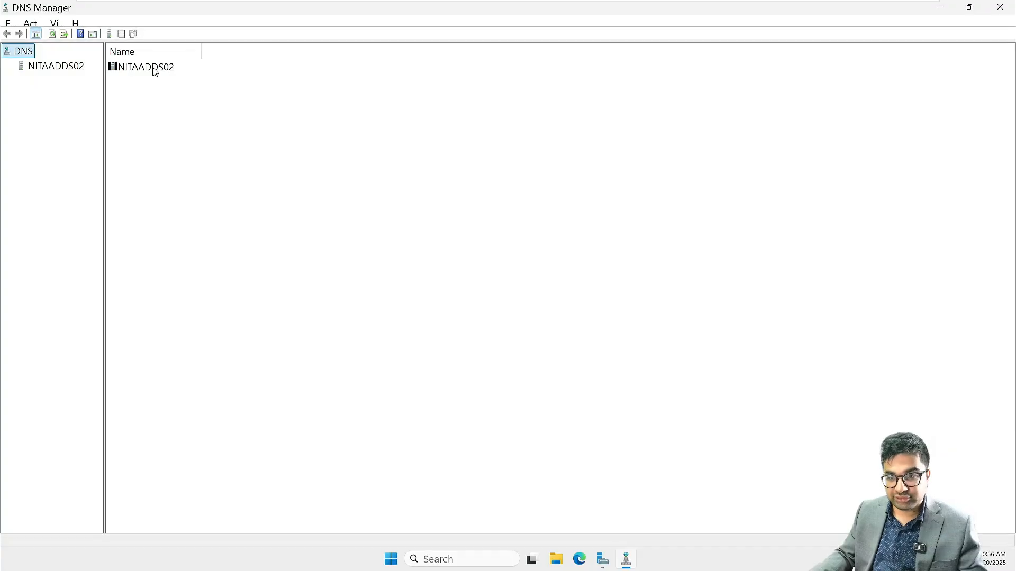
Expand NITAADDS02, open its forward lookup zones, widen the Name column and select the NetSoftAcademy.com zone
double_click(77, 65)
double_click(167, 68)
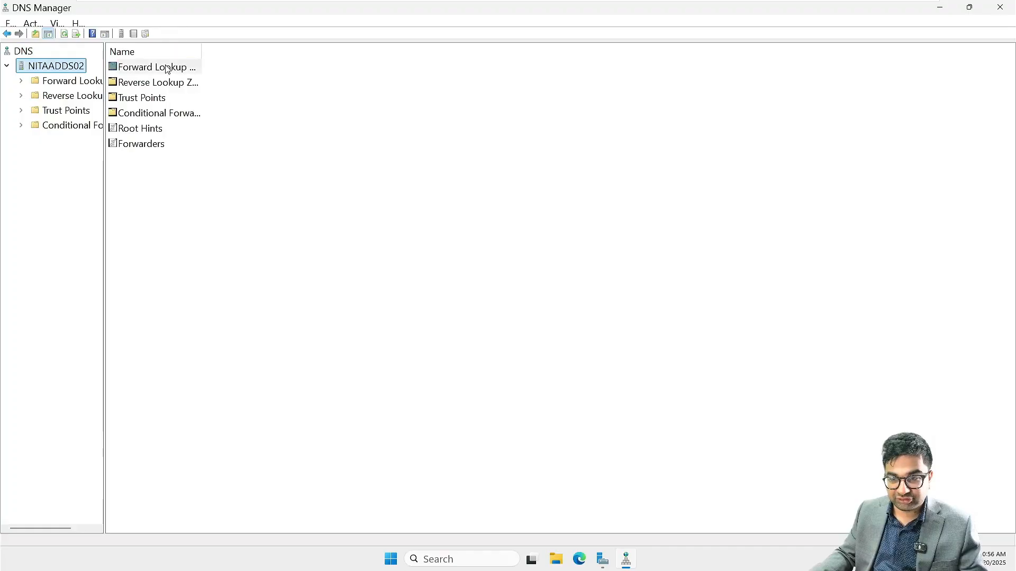
drag(201, 49, 248, 50)
click(169, 83)
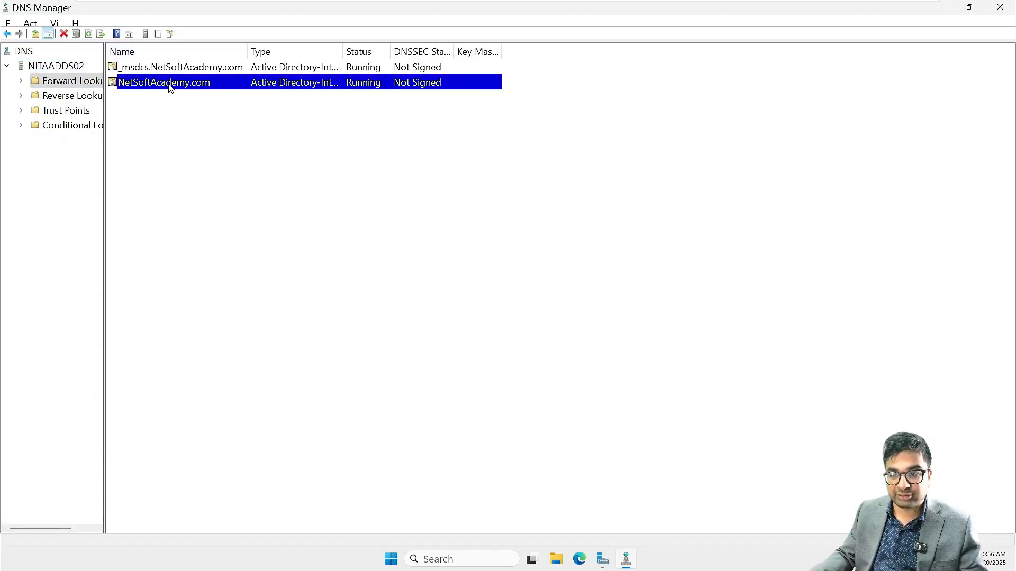
Start a new forward lookup zone on NITAADDS02 as an Active Directory-stored primary zone, keeping the default replication scope
click(76, 84)
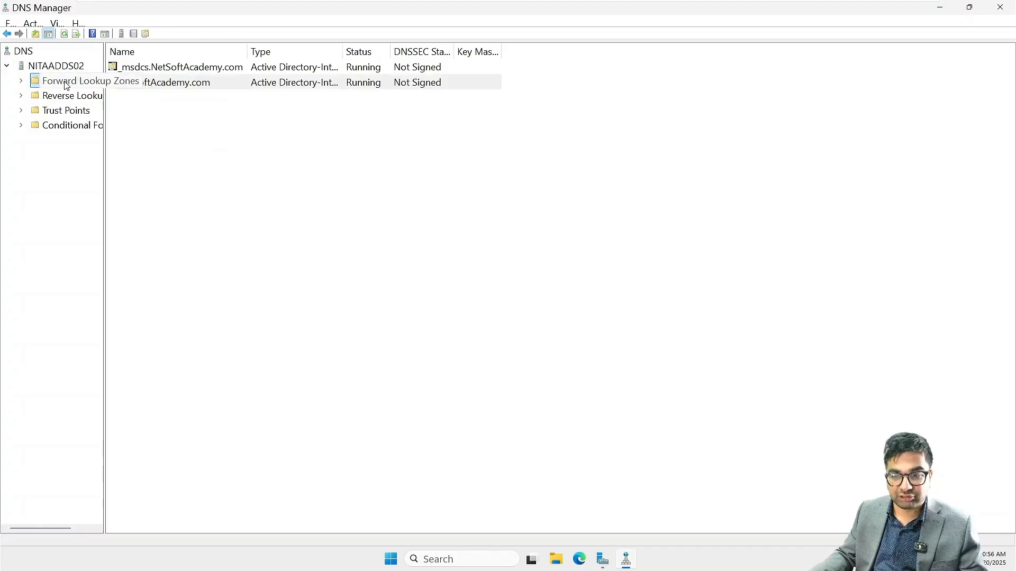
right_click(67, 85)
click(98, 91)
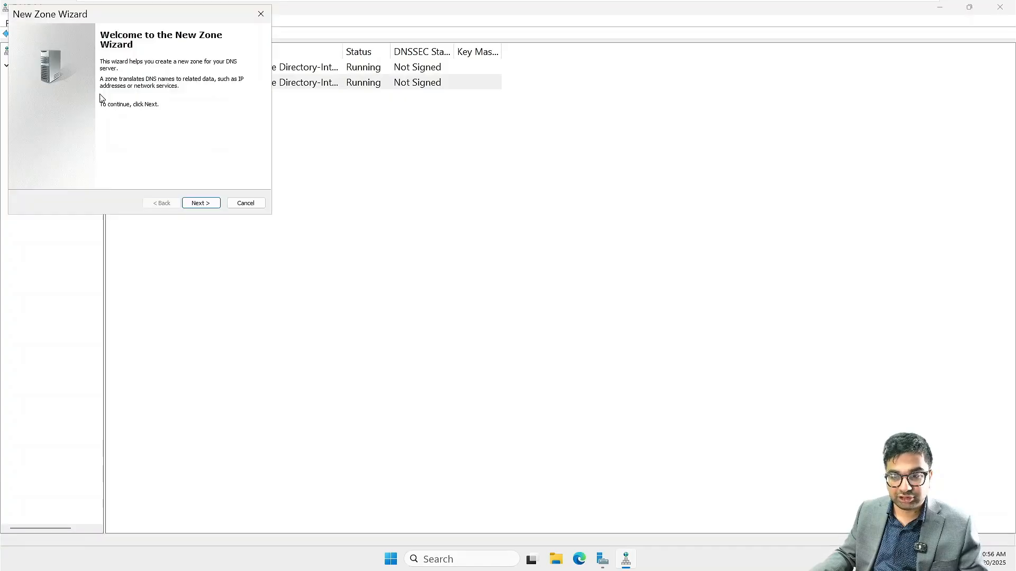
click(201, 203)
drag(162, 9, 405, 95)
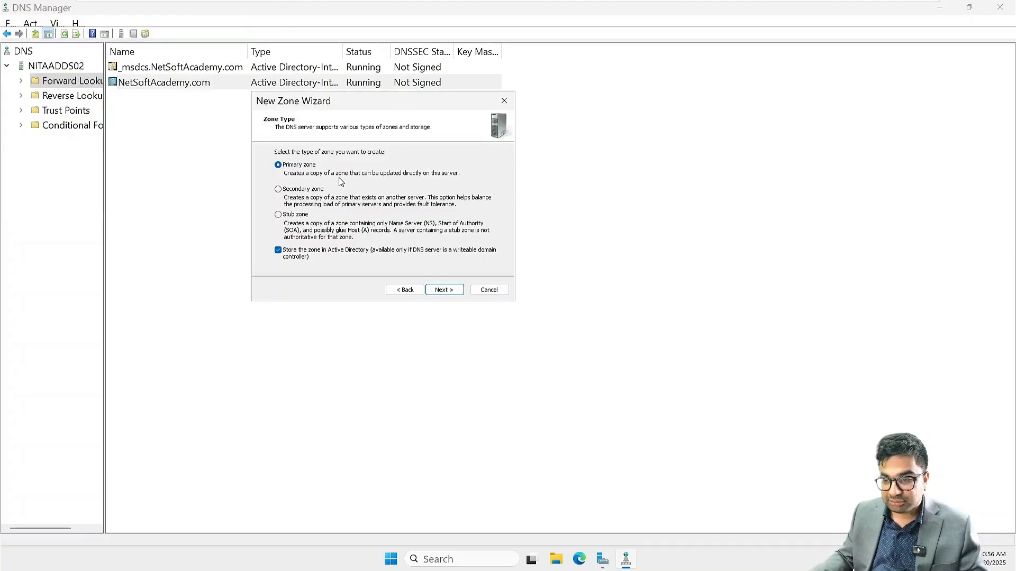
click(446, 294)
click(444, 291)
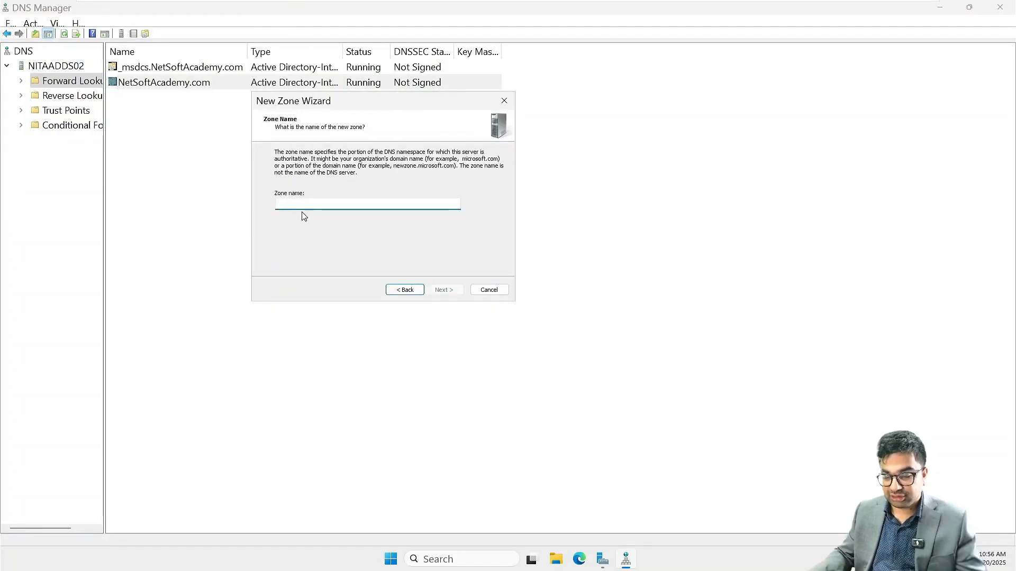
Name the new zone Netsoft.com, disallow dynamic updates and finish creating it
text(Nets)
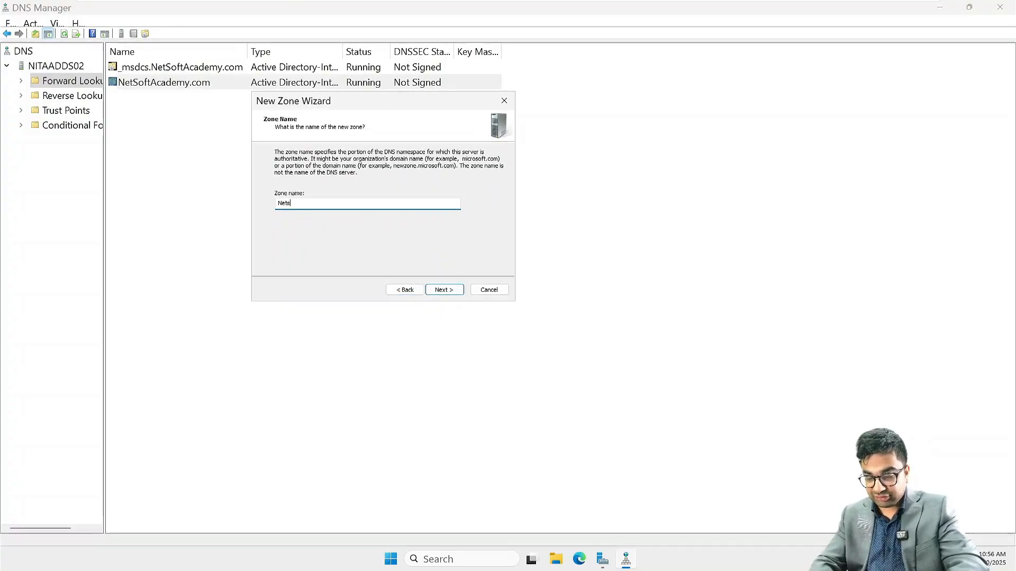
text(oft.com)
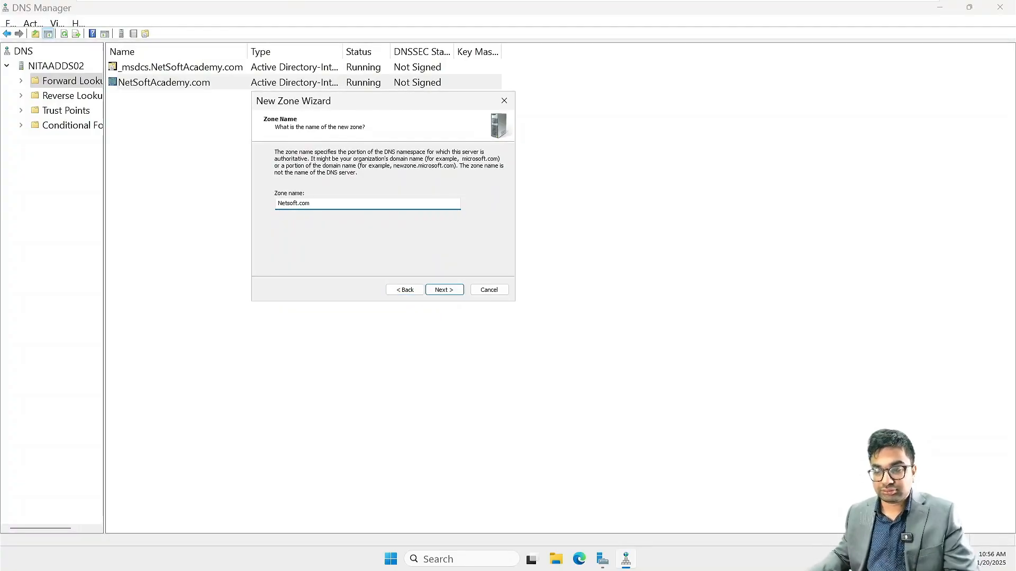
click(443, 289)
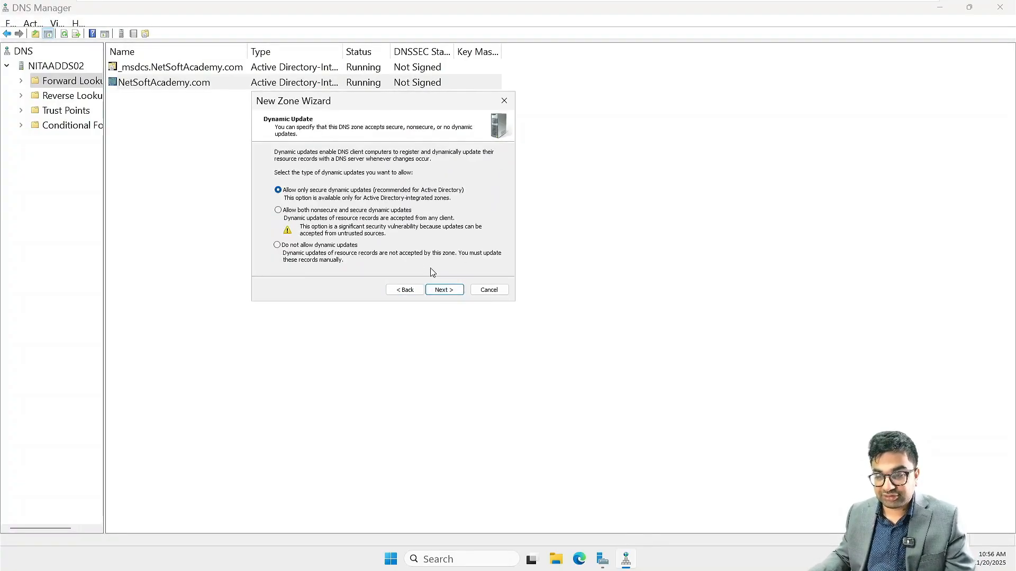
click(304, 246)
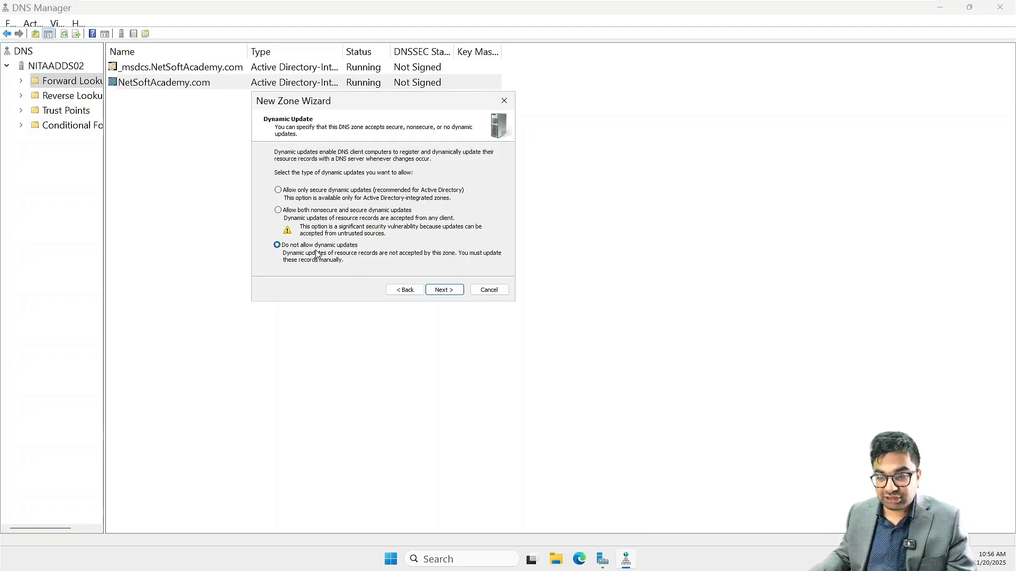
click(448, 291)
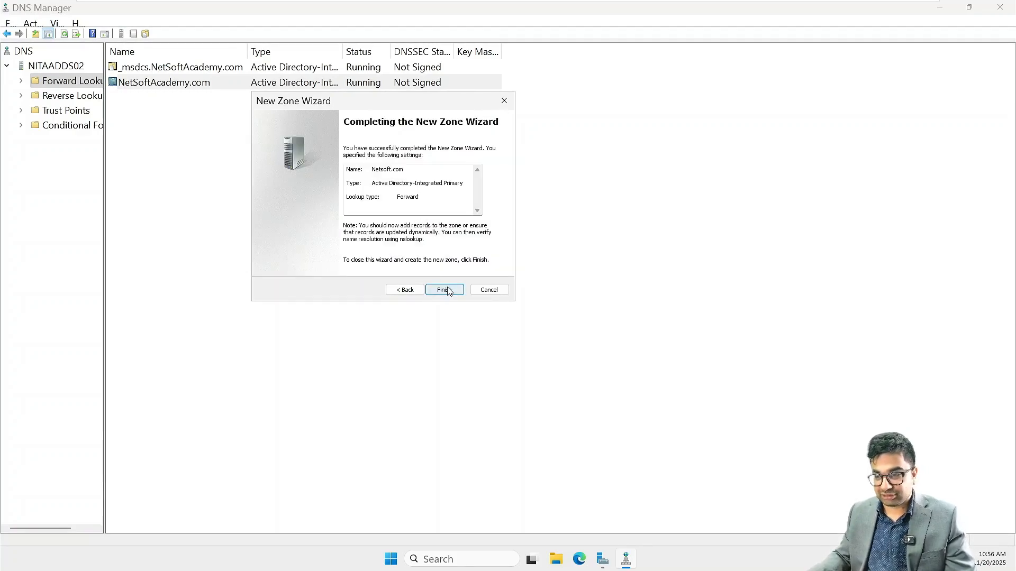
click(445, 290)
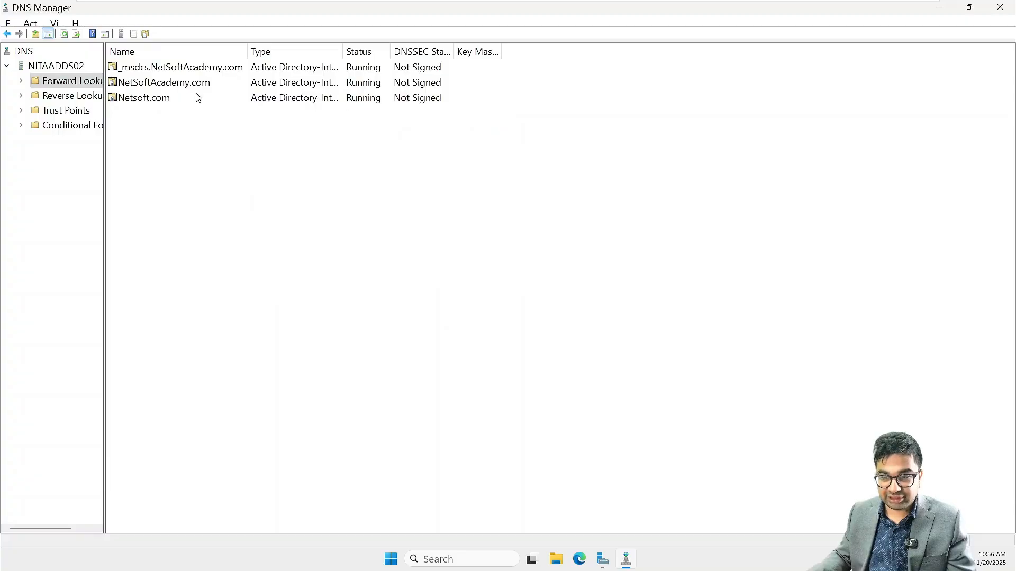
In the Netsoft.com zone, add a host record with a blank name and IP address 172.16.10.1
double_click(147, 99)
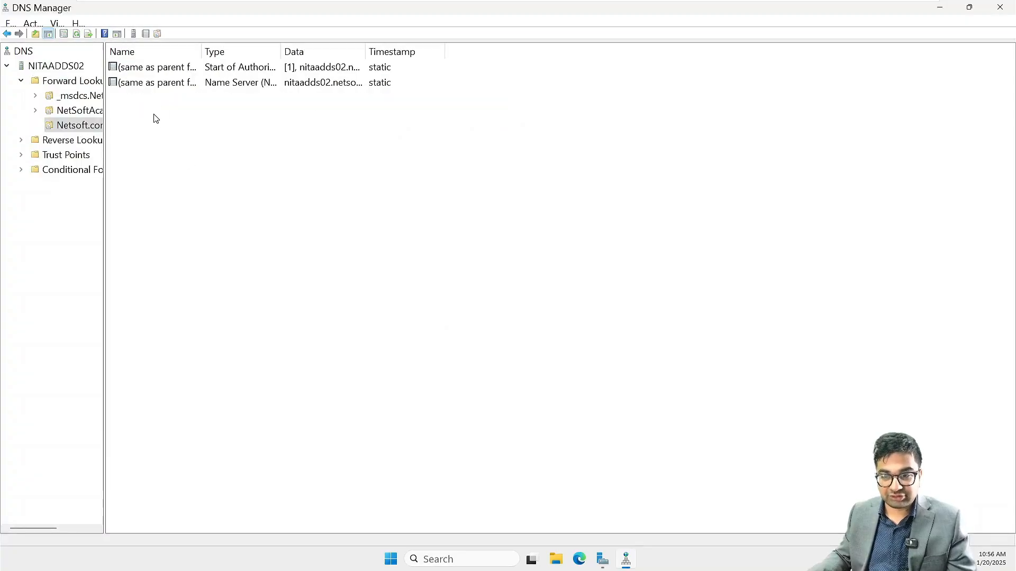
right_click(154, 115)
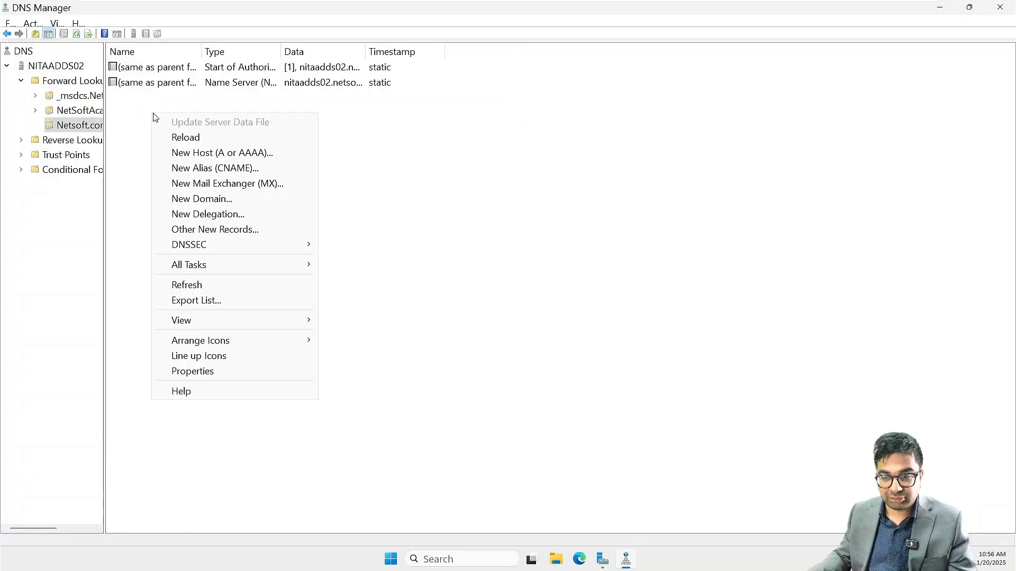
click(204, 153)
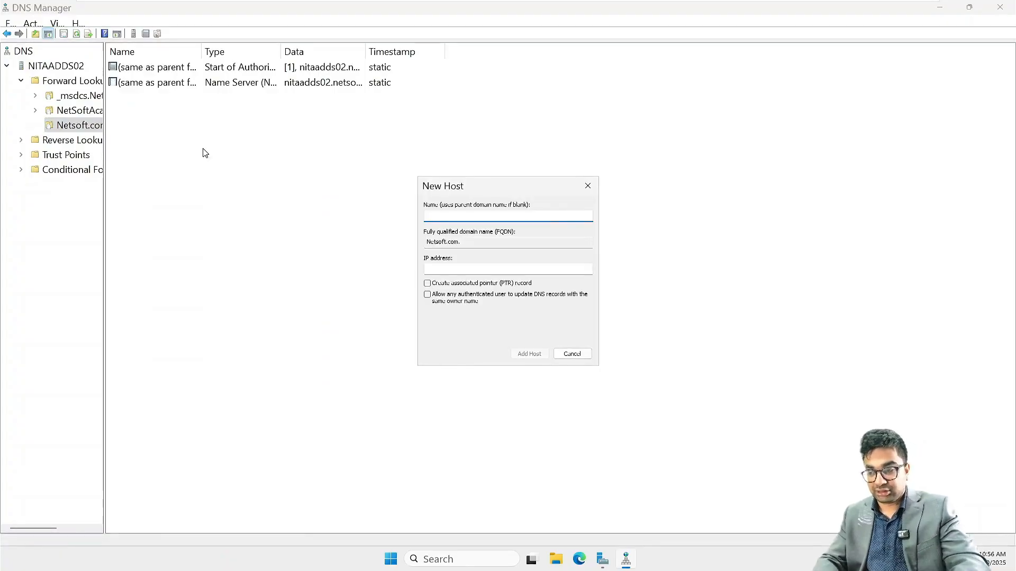
key(Tab)
text(172.1)
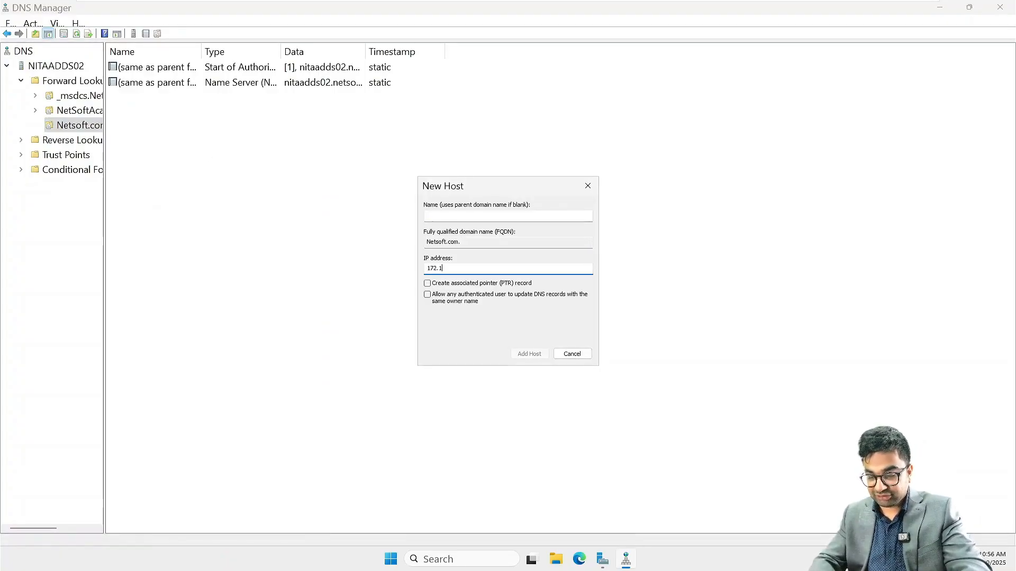
text(6.10.1)
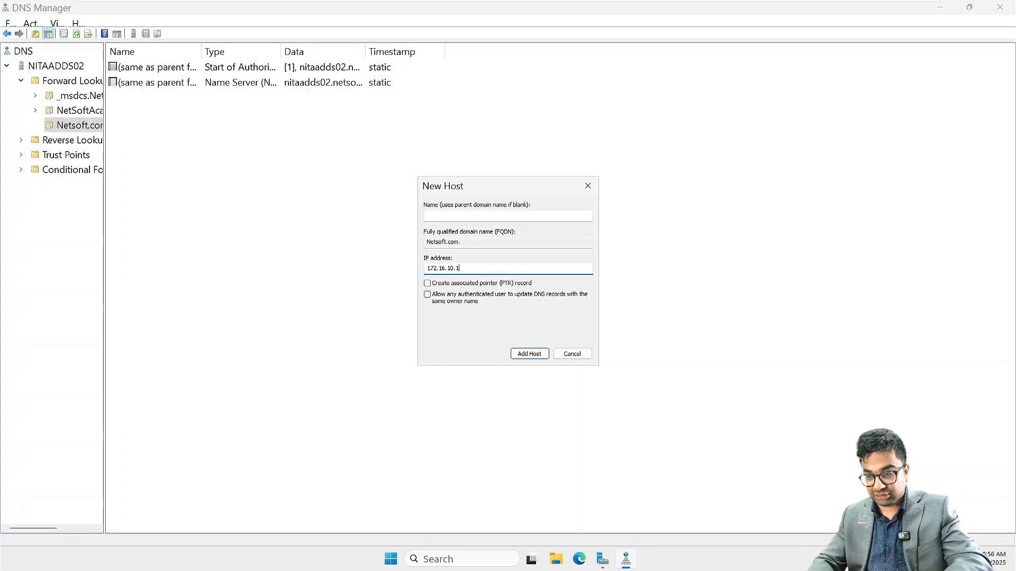
key(Return)
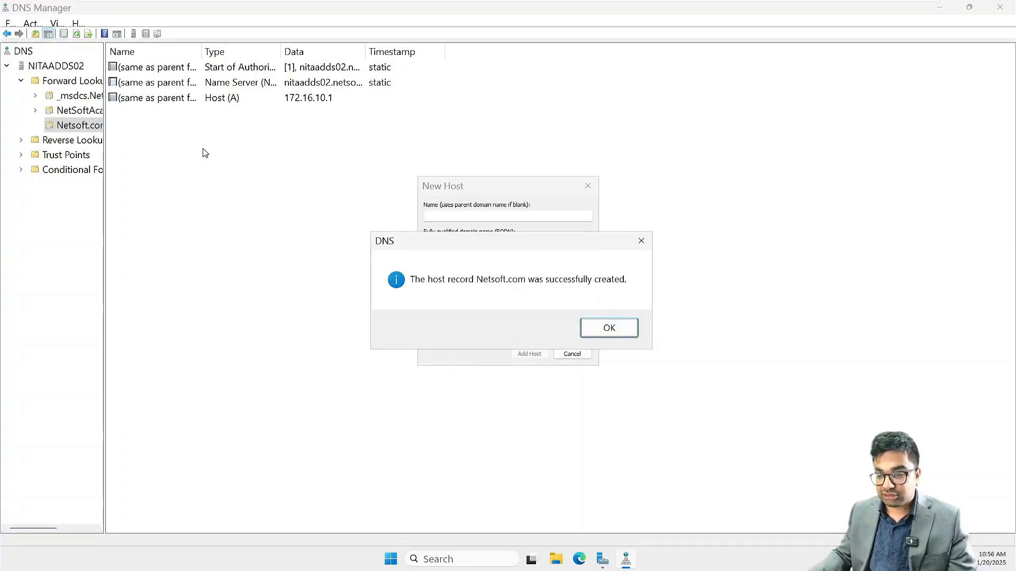
click(608, 327)
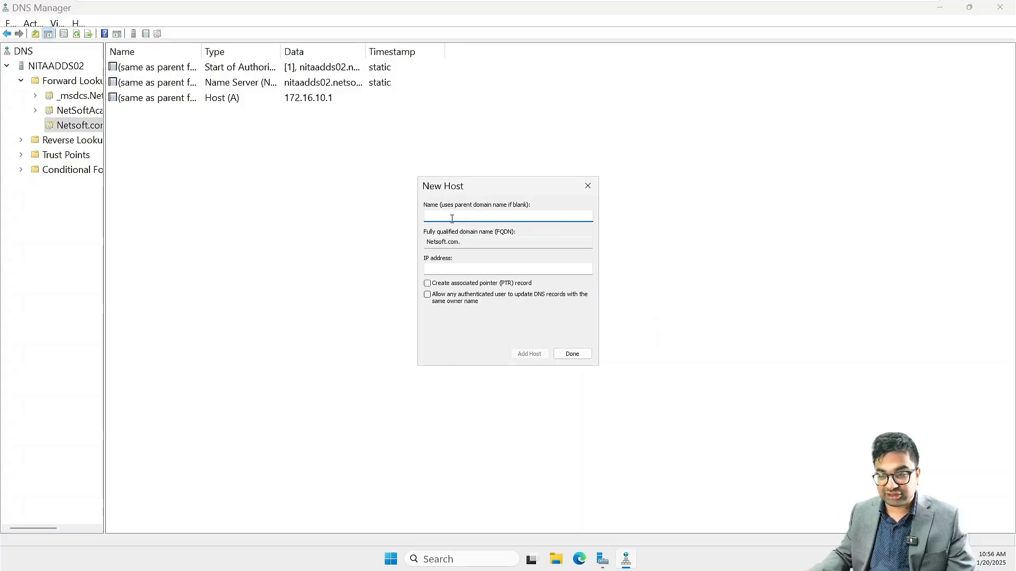
Add a host record named mail with IP address 172.16.10.30 and finish adding hosts
text(mail)
key(Tab)
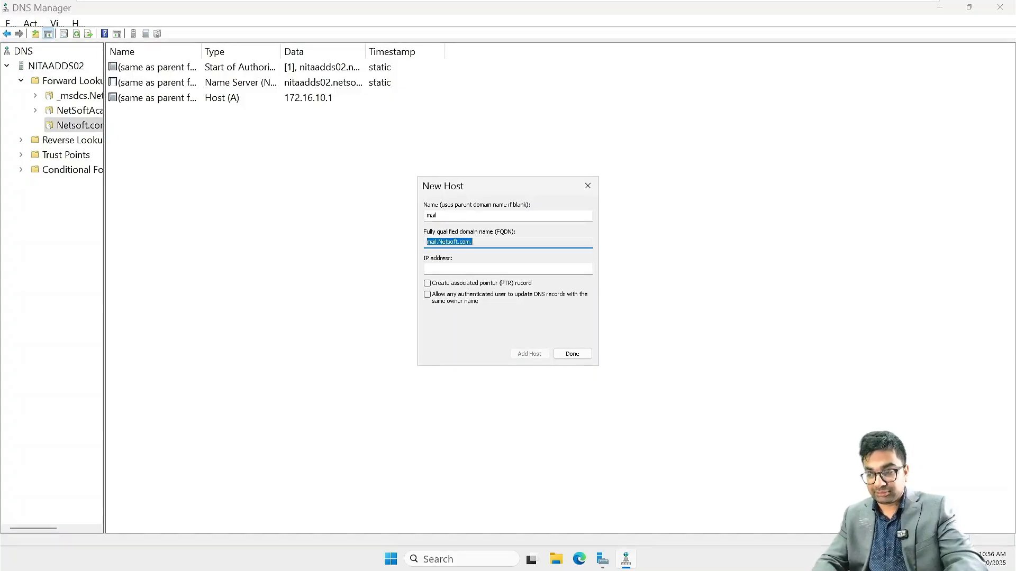
key(Tab)
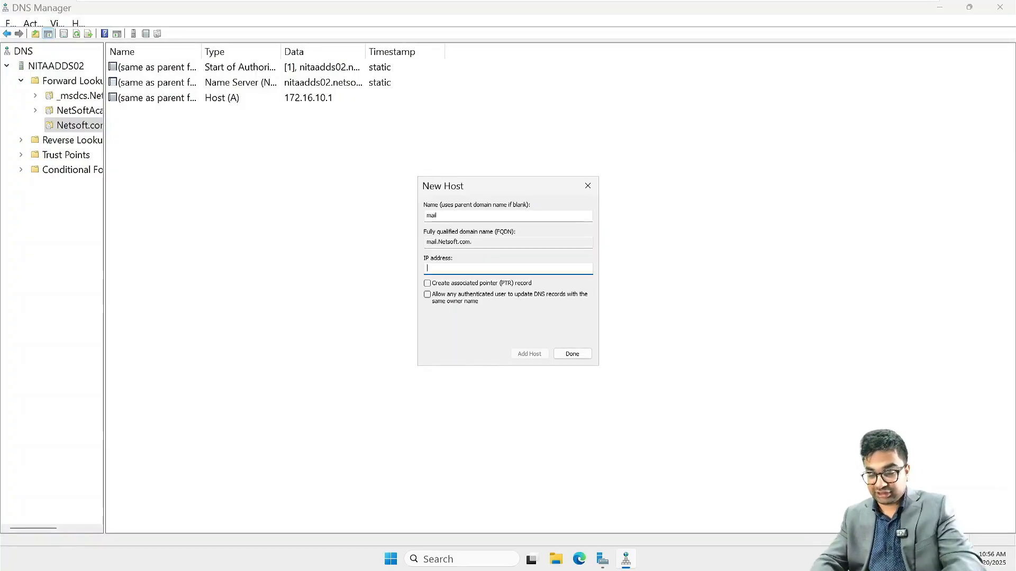
text(172.16.10.30)
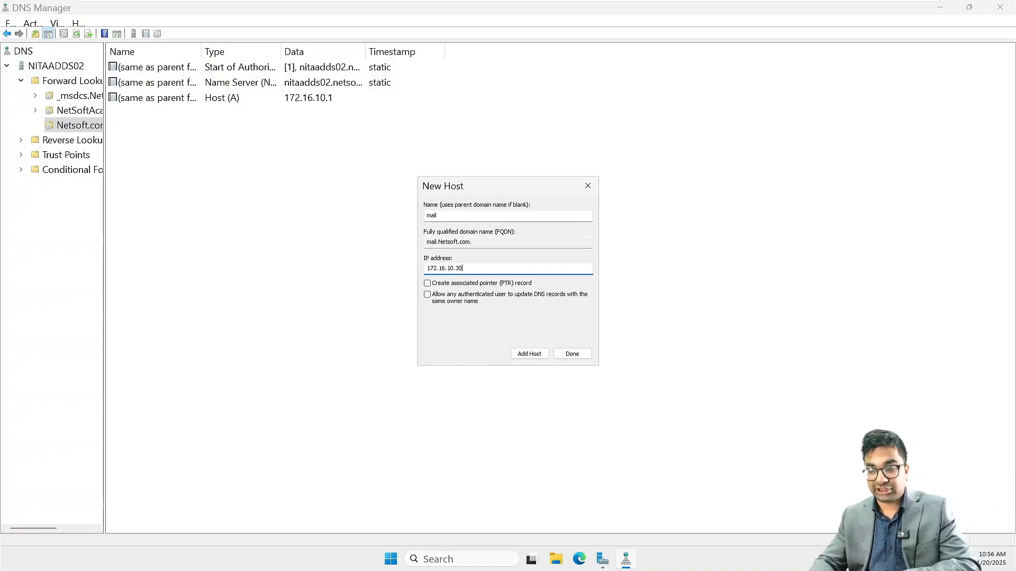
click(533, 353)
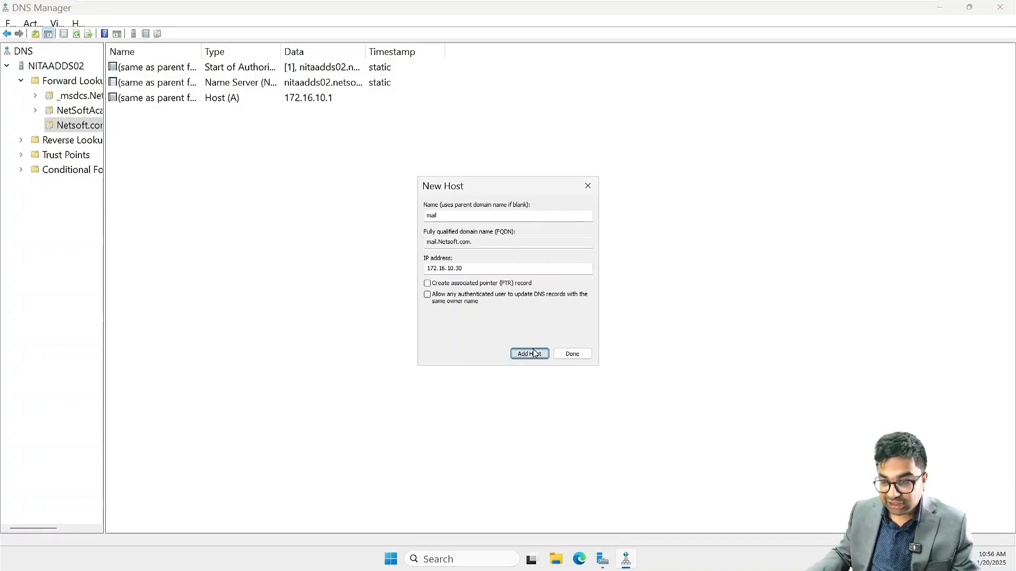
click(634, 329)
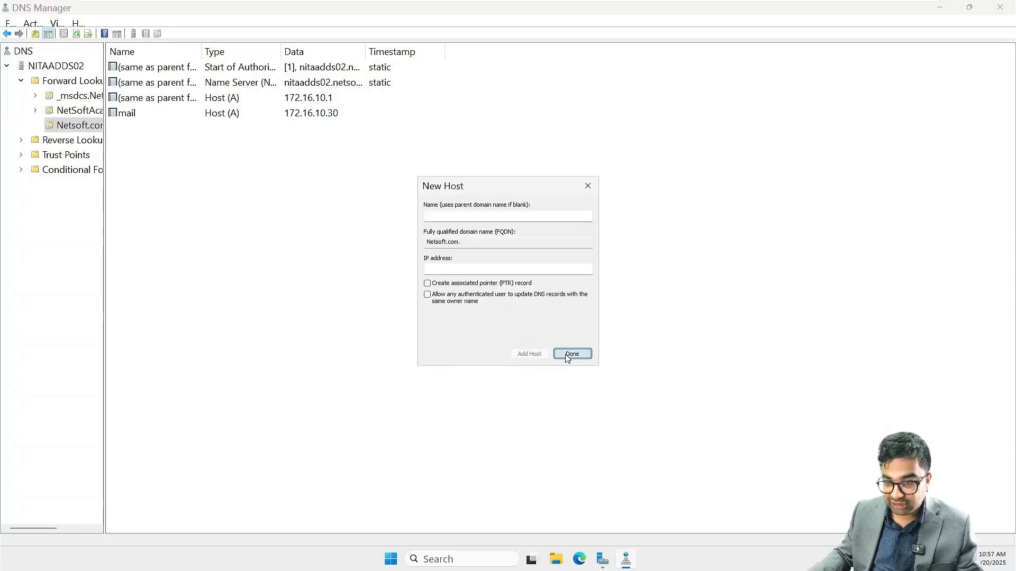
click(567, 354)
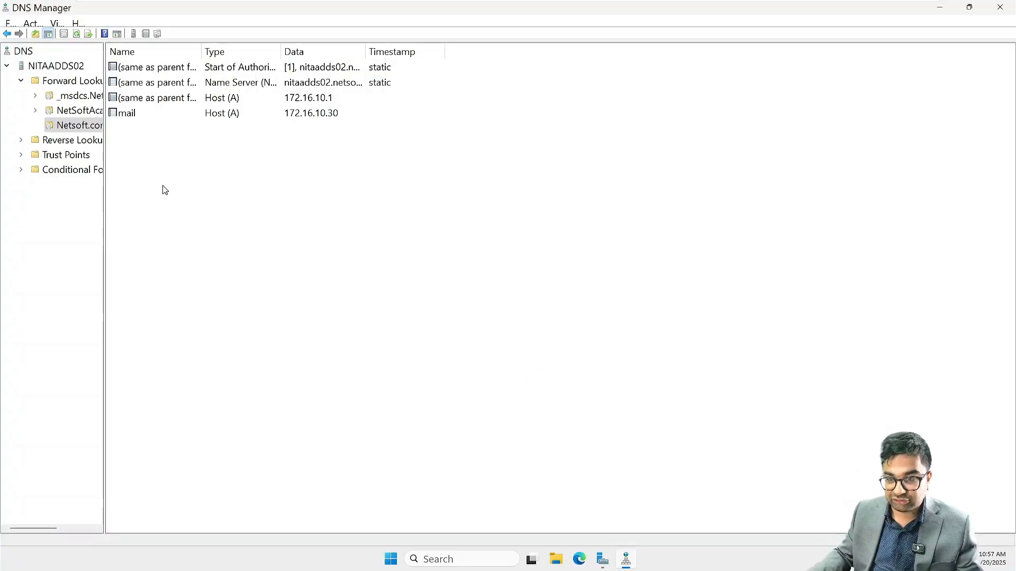
Add a mail exchanger record to Netsoft.com using the zone's mail host as mail server, and widen the Data column
right_click(169, 144)
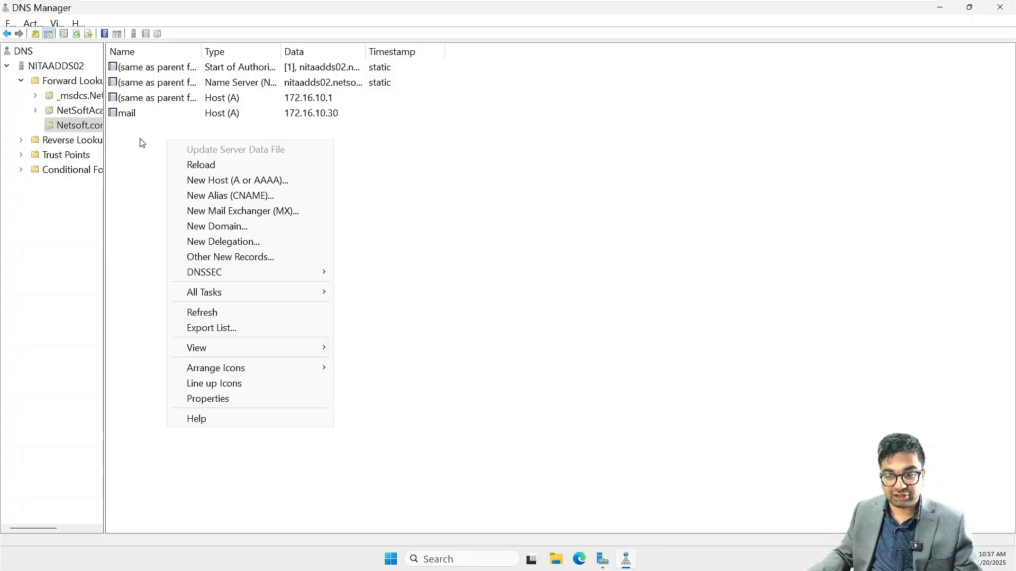
click(244, 211)
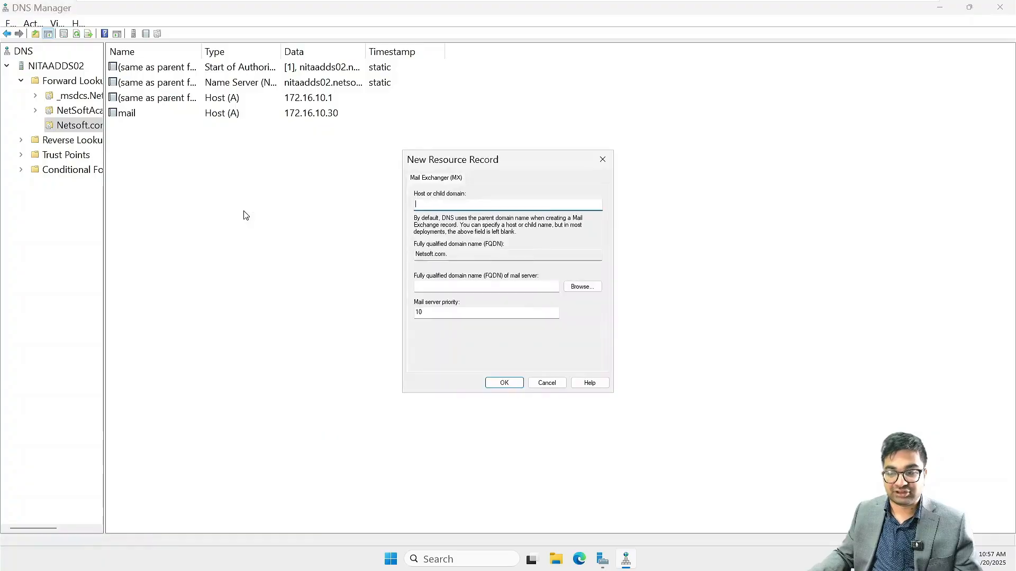
click(587, 288)
double_click(435, 247)
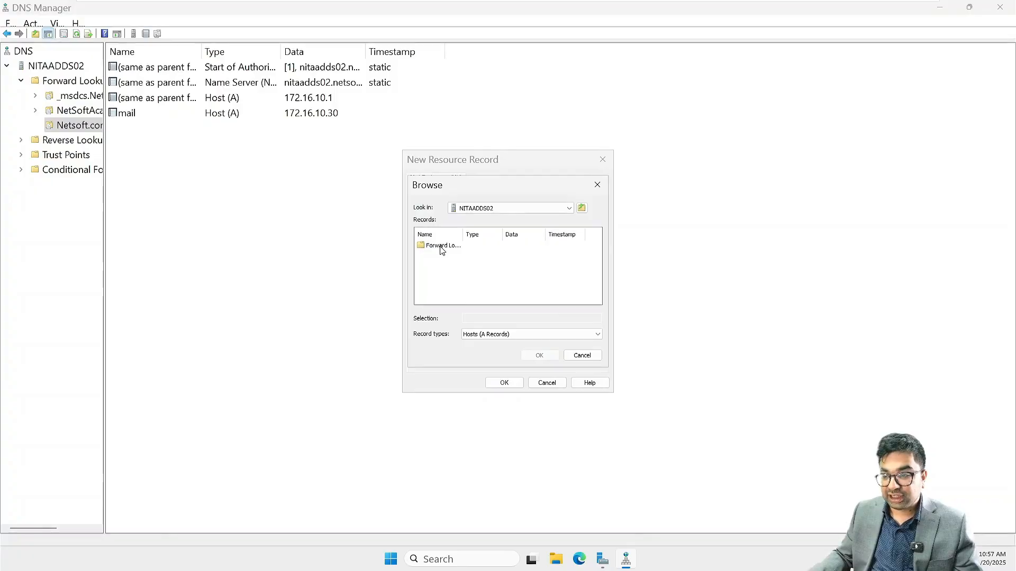
double_click(441, 249)
double_click(439, 264)
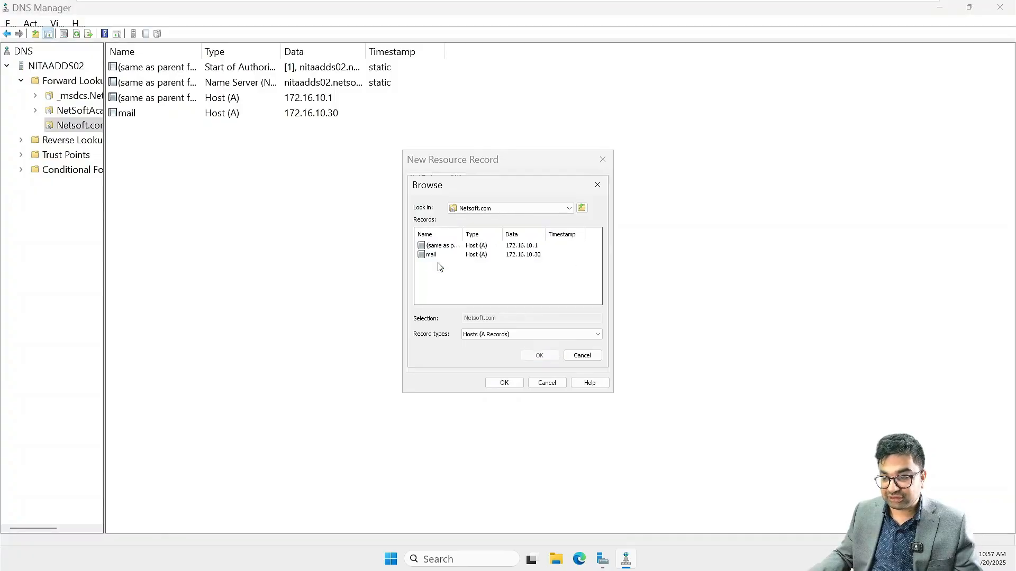
click(433, 255)
click(535, 356)
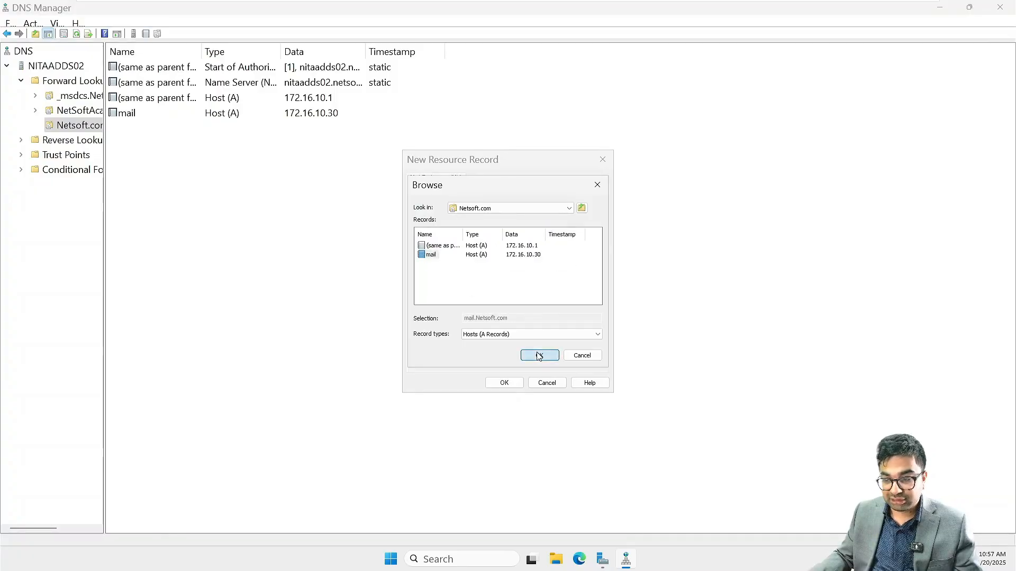
click(503, 383)
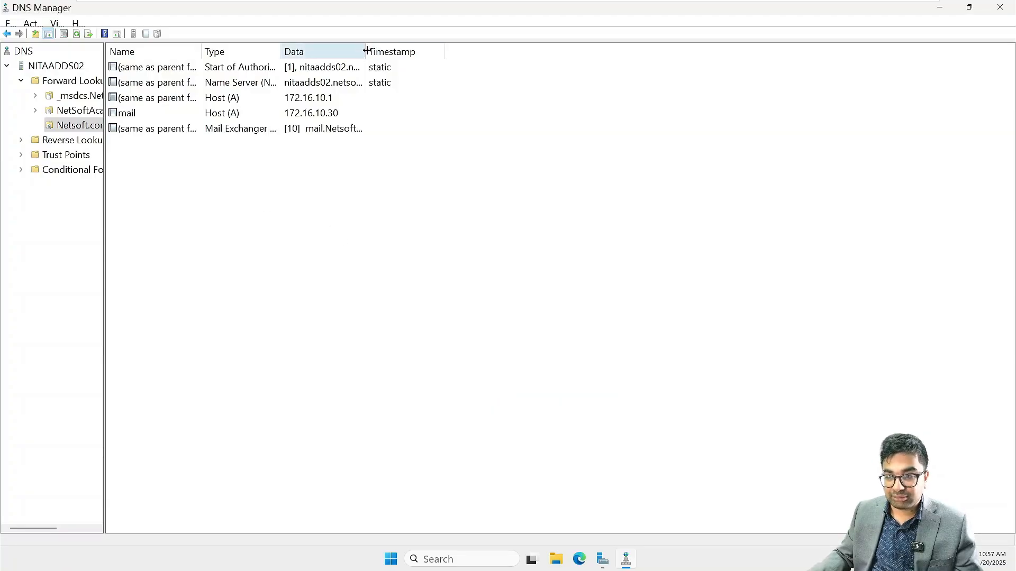
drag(365, 51, 438, 64)
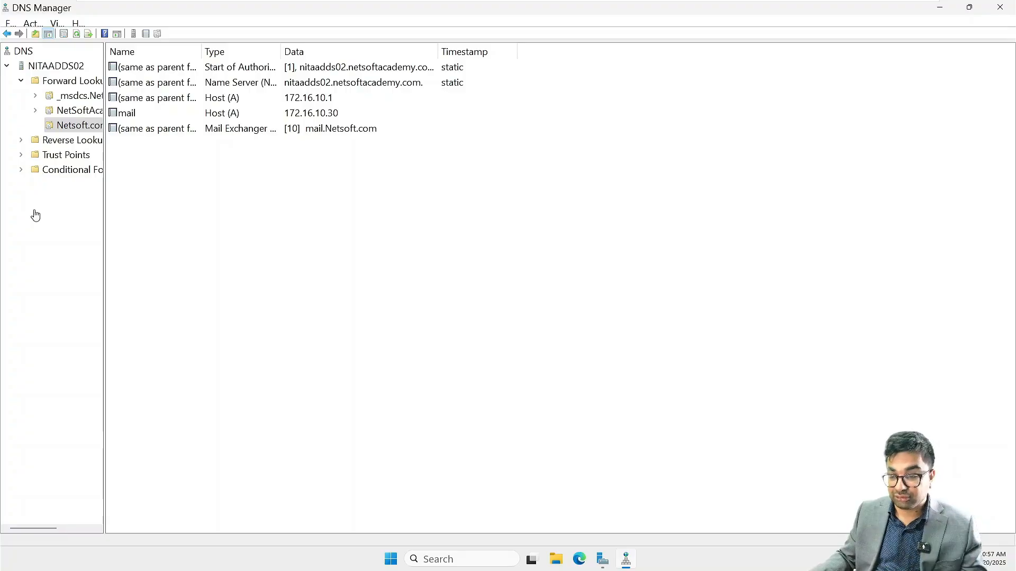
Open Windows PowerShell and ping 172.16.10.10
click(479, 558)
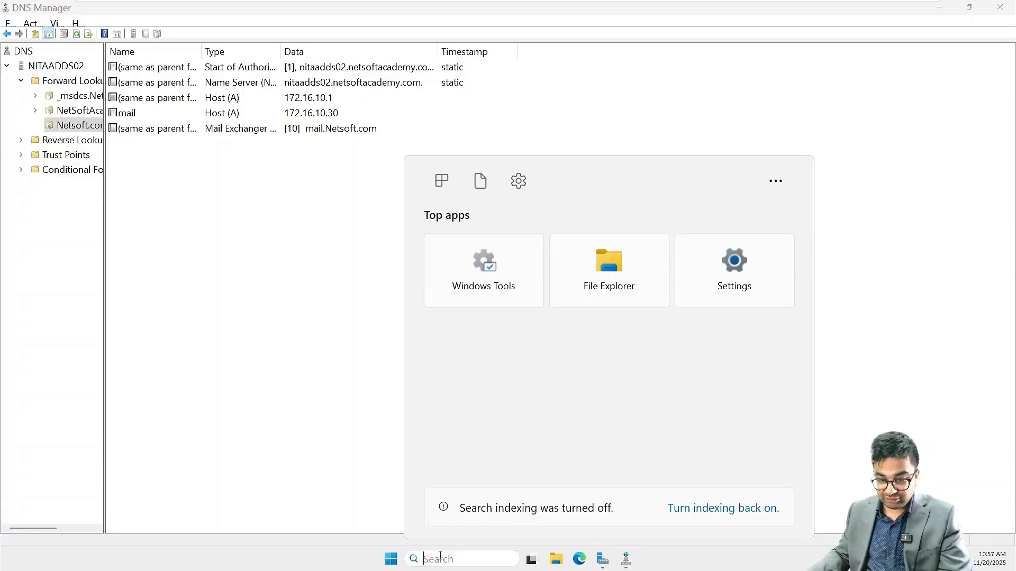
click(391, 559)
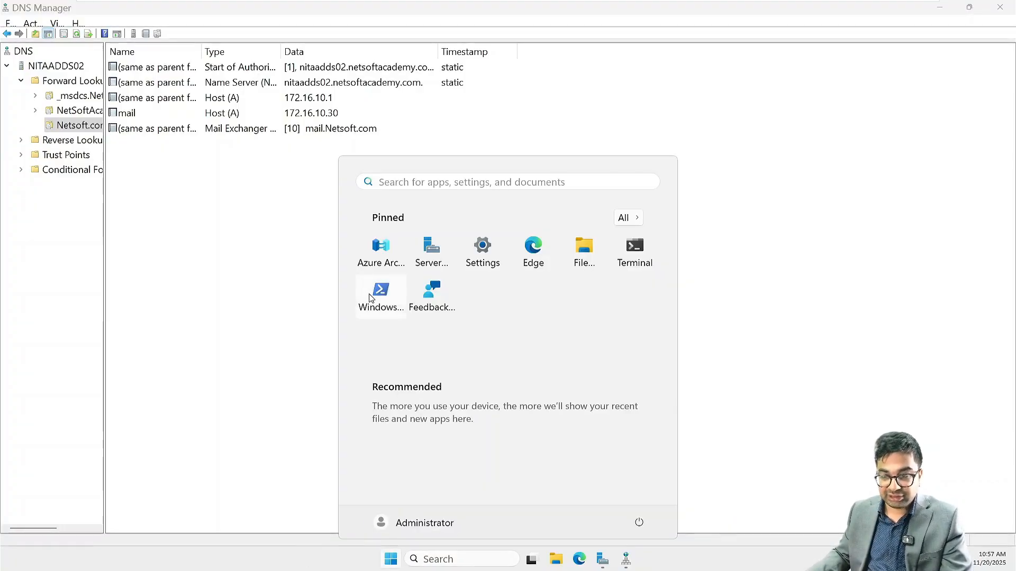
key(Escape)
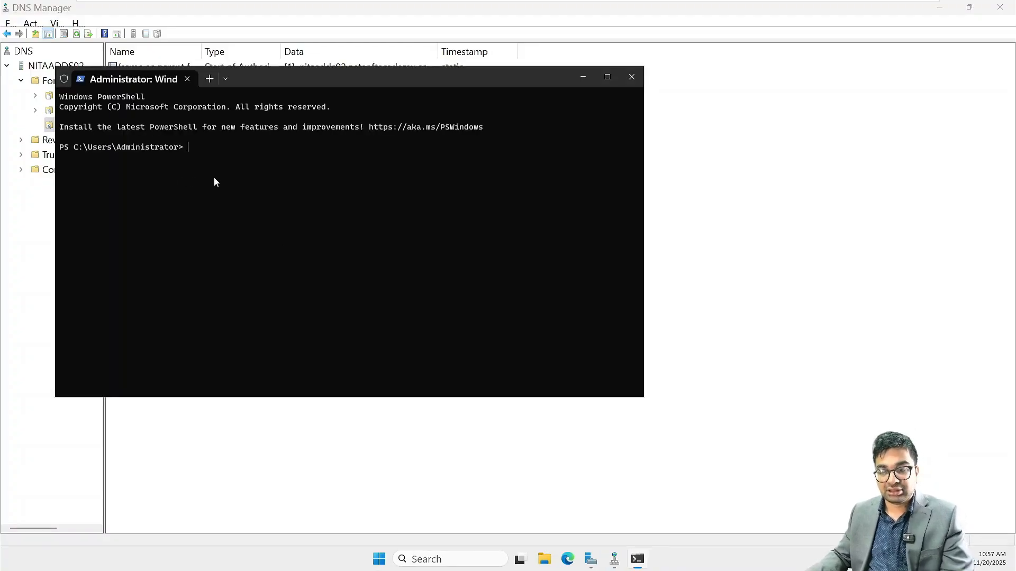
text(ping 172.)
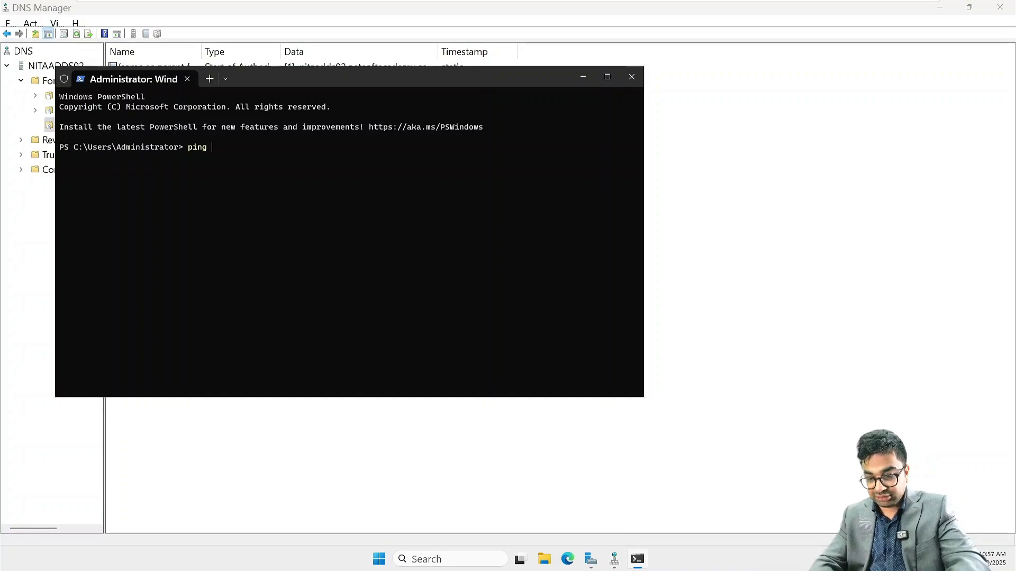
text(16.10.10)
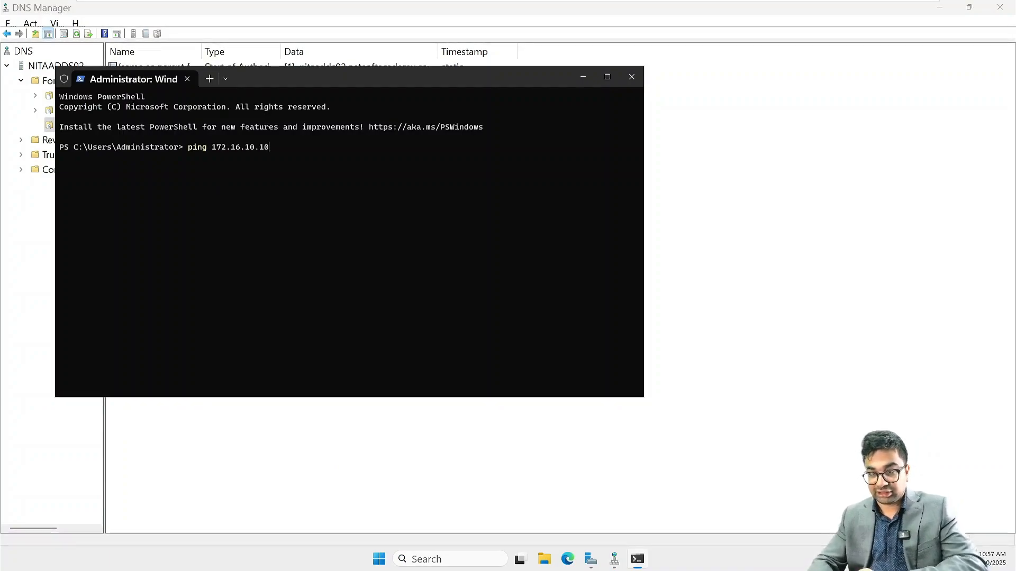
key(Return)
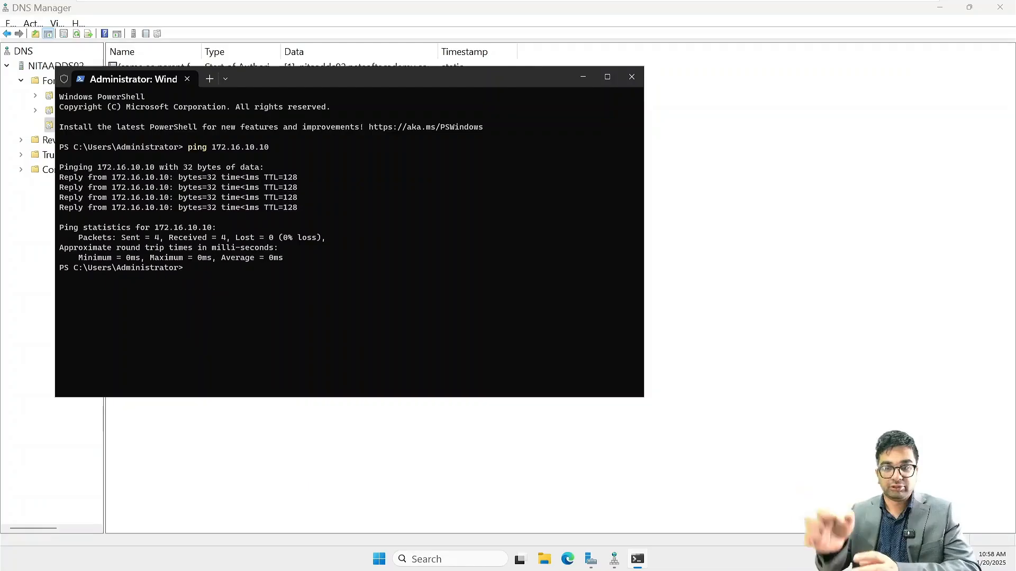
Ping the mail host's address 172.16.10.30 and close the PowerShell window once the ping finishes
text(172)
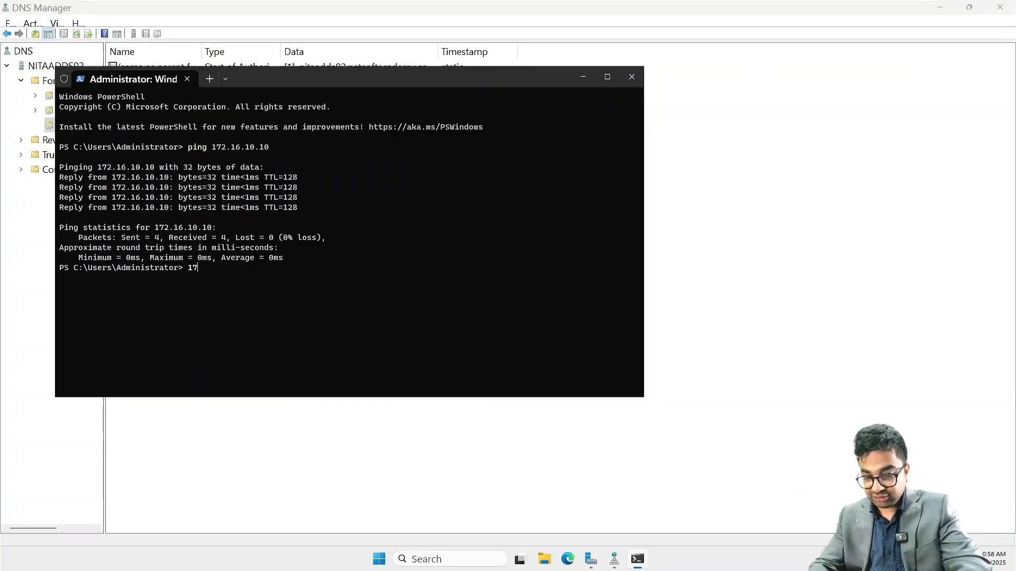
key(BackSpace)
key(BackSpace)
text(pi)
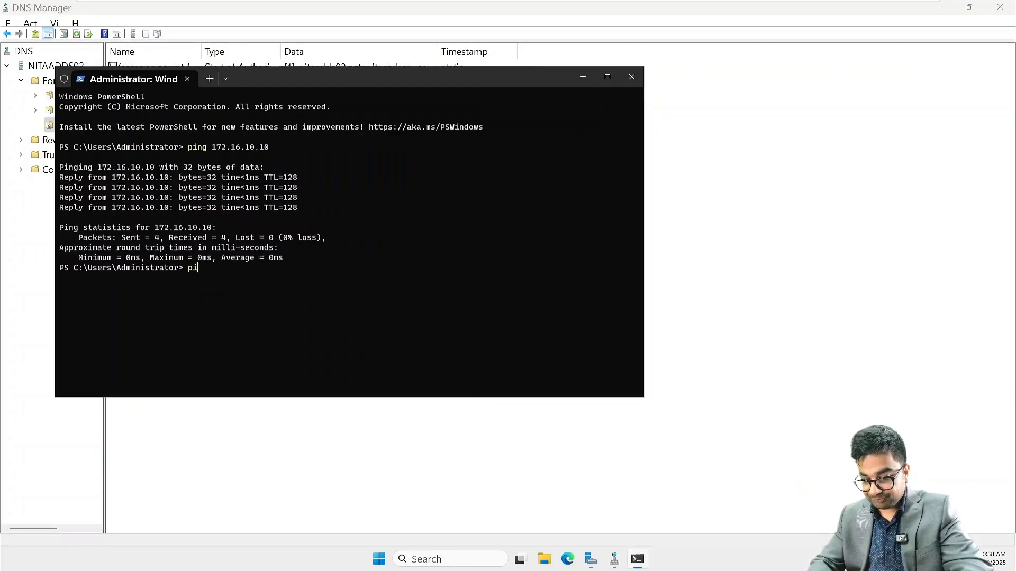
text(ng 172.16)
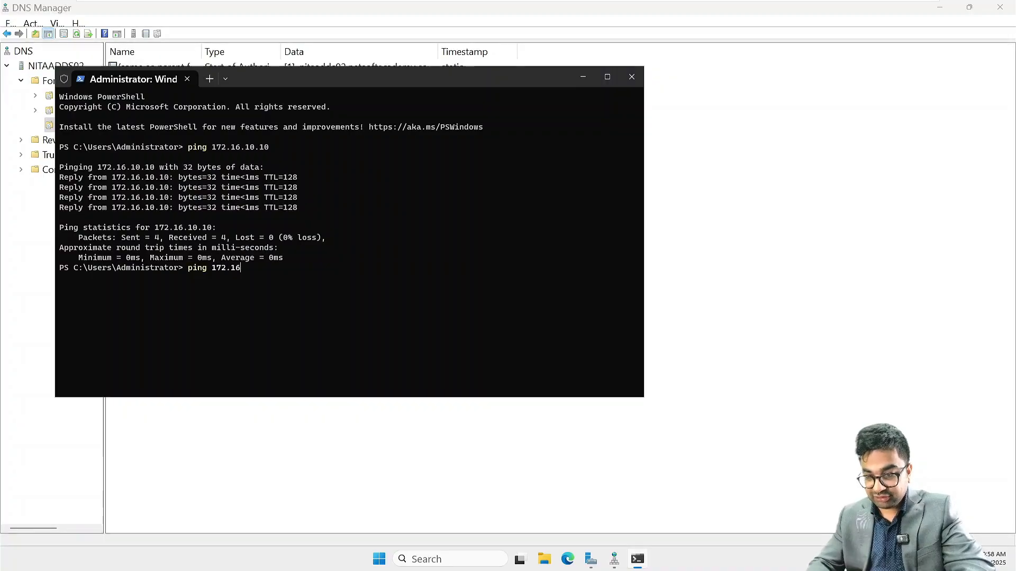
text(.10.)
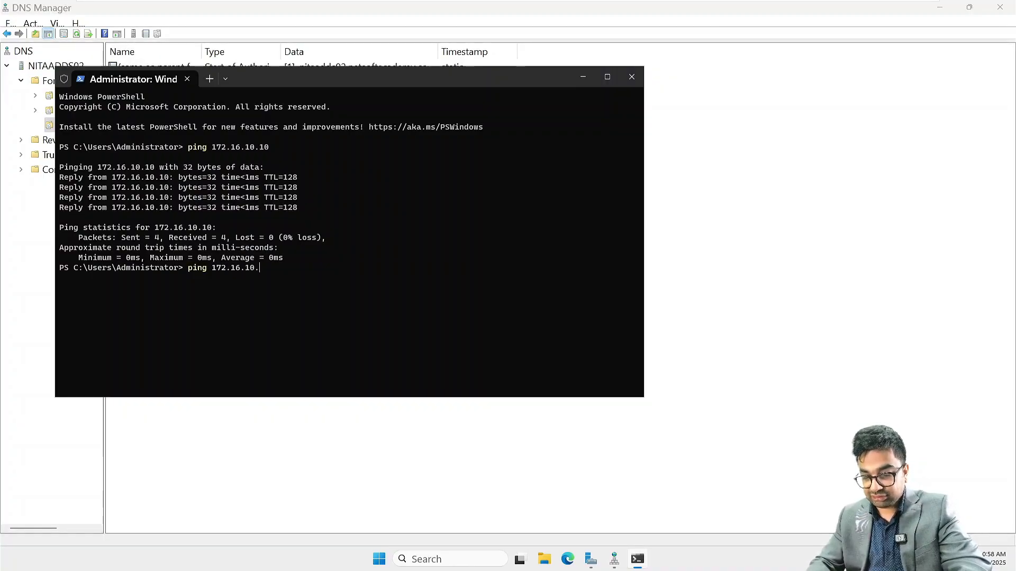
text(30)
key(Return)
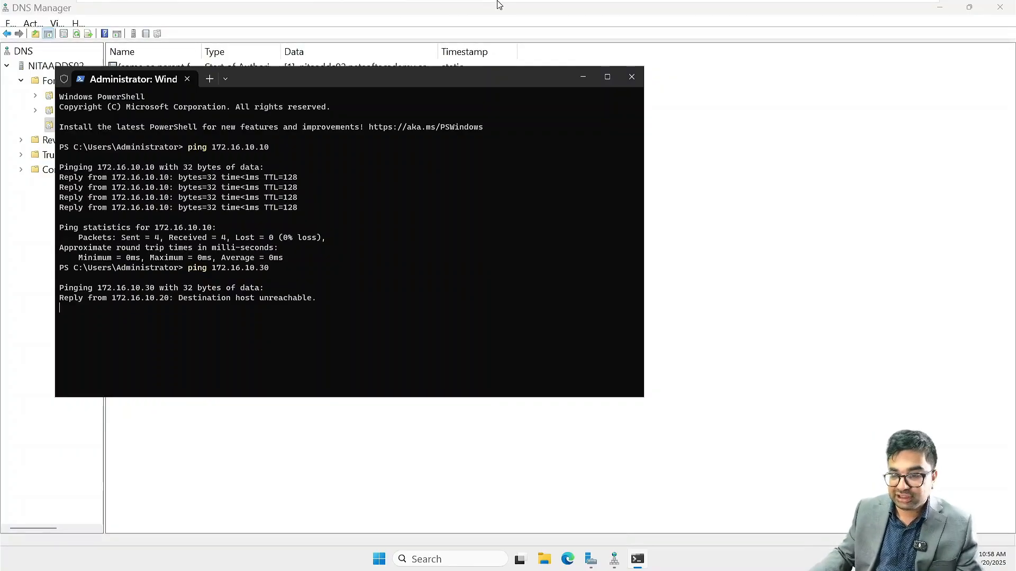
mouse_move(497, 4)
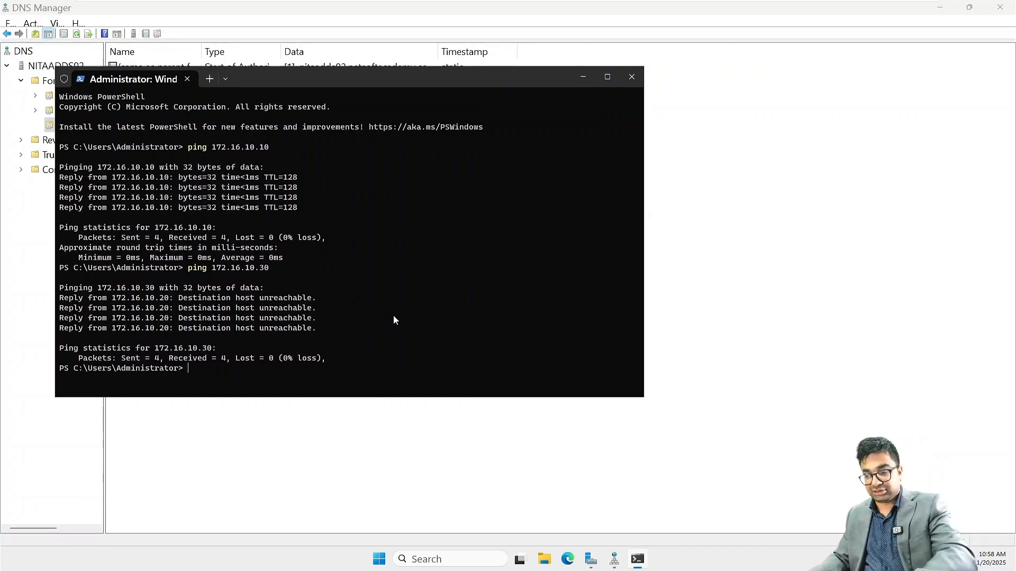
click(637, 74)
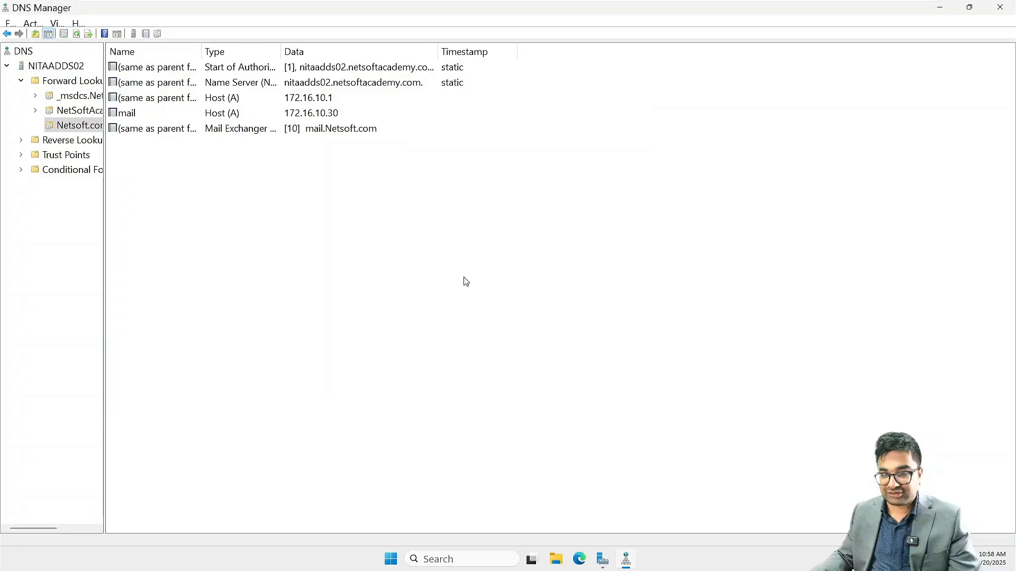